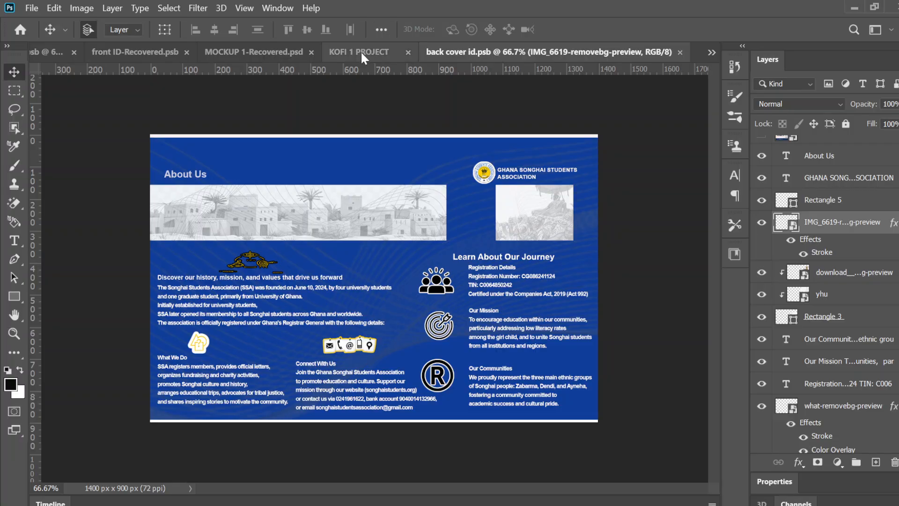
- Create a new document 16 inches wide and 9 inches high
left_click(20, 30)
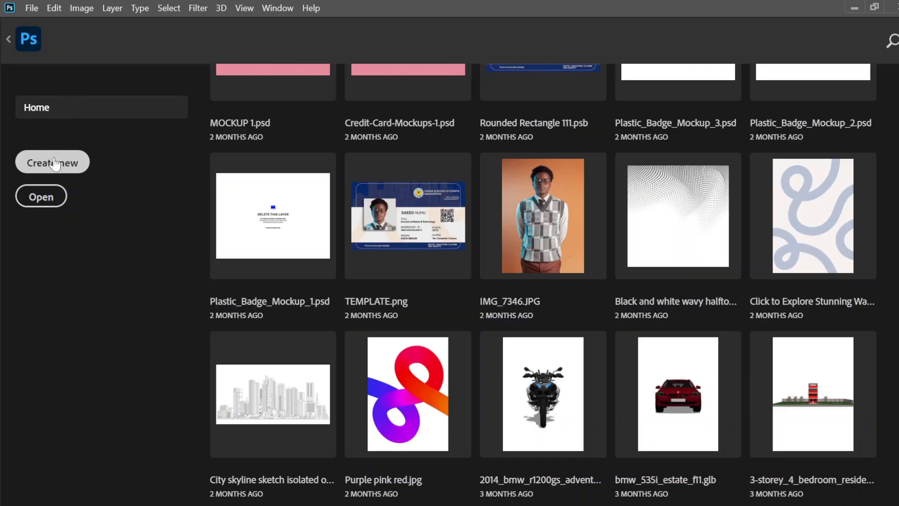
scroll(281, 137, "up", 10)
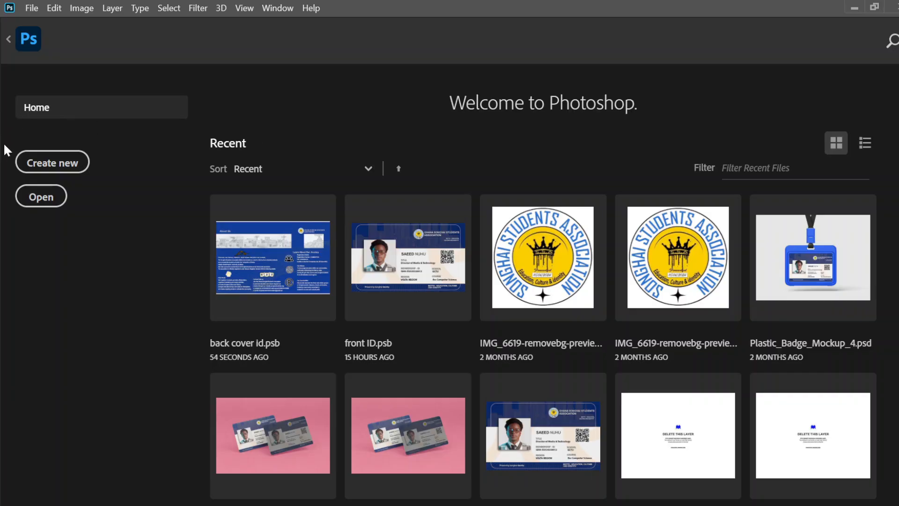
left_click(36, 157)
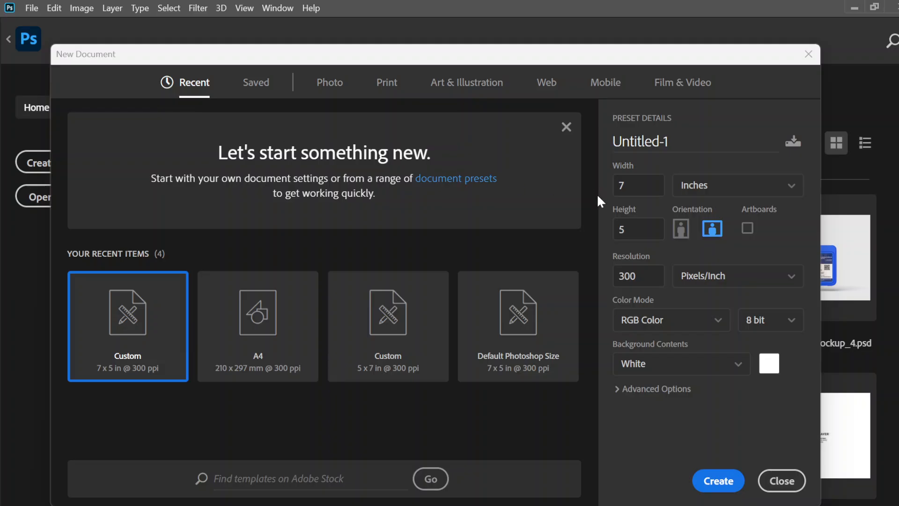
left_click(634, 193)
type("16")
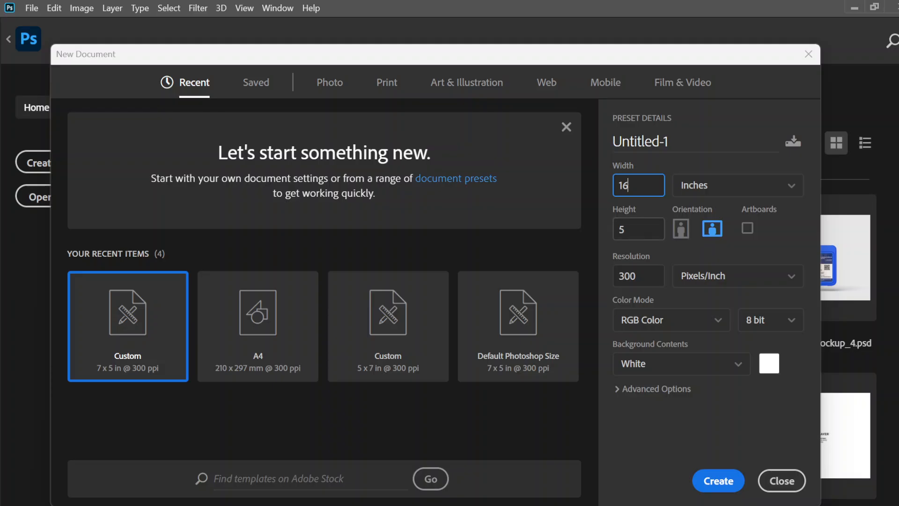
left_click(632, 230)
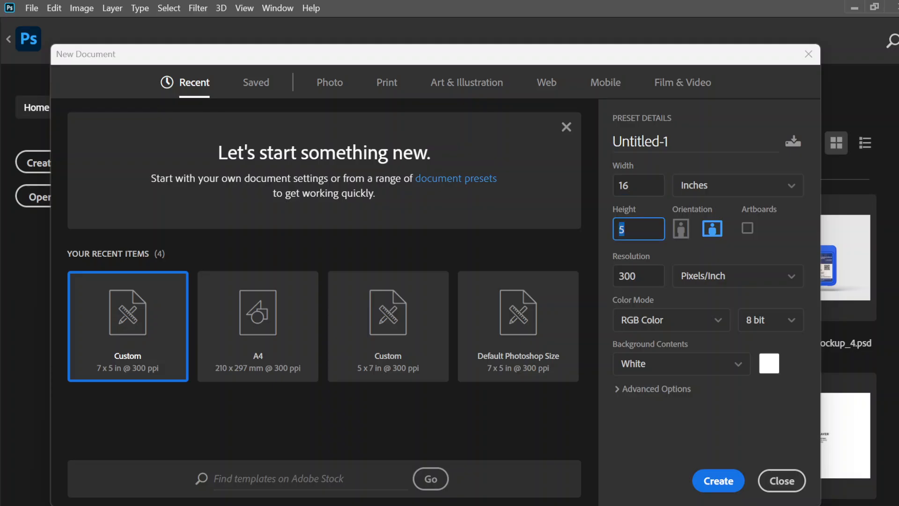
type("9")
left_click(710, 489)
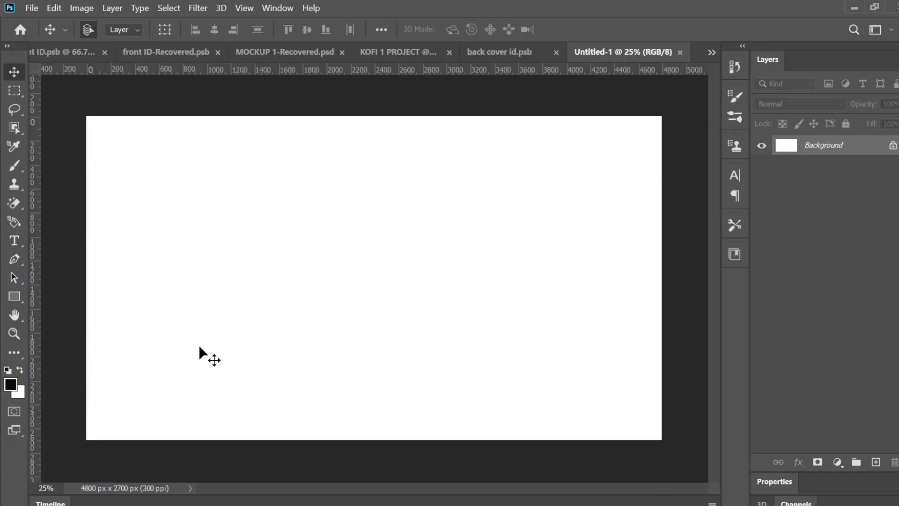
- Add a line of horizontal placeholder text in the upper-left area of the canvas and set its size to 54 pt
left_click(20, 237)
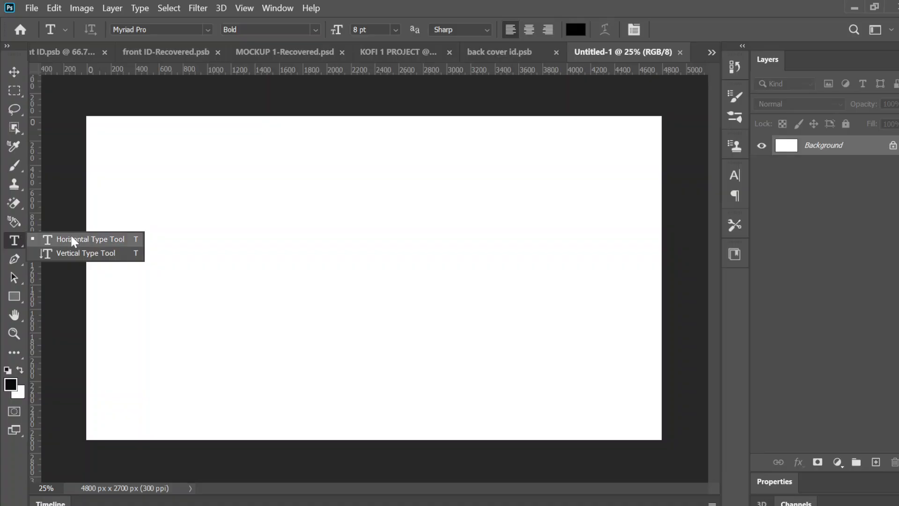
left_click(16, 238)
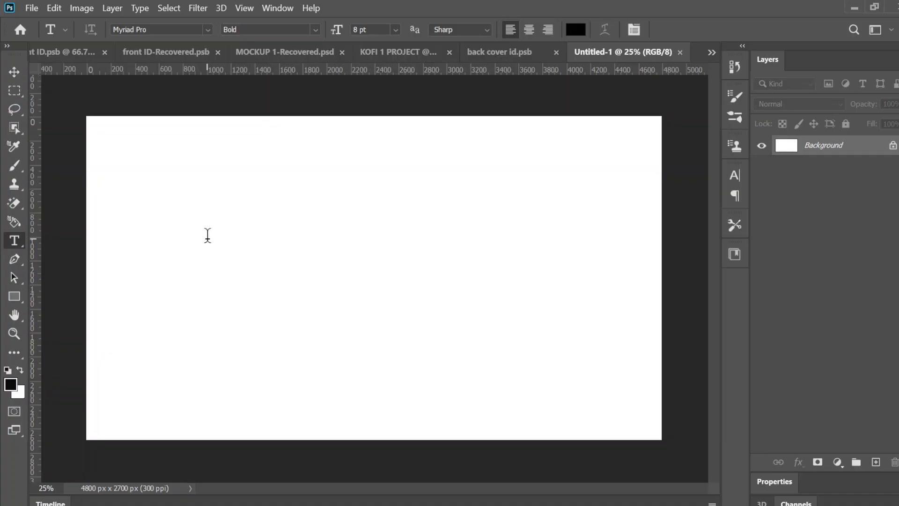
left_click(207, 235)
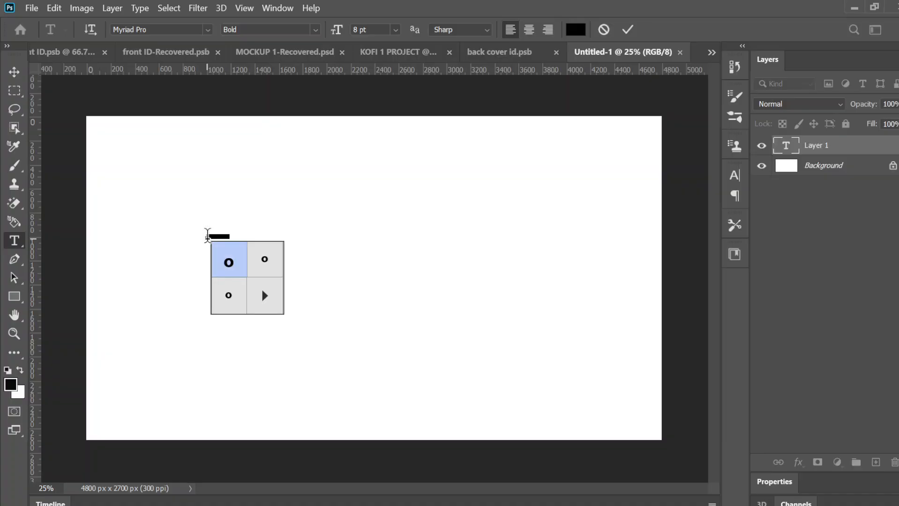
key("BackSpace")
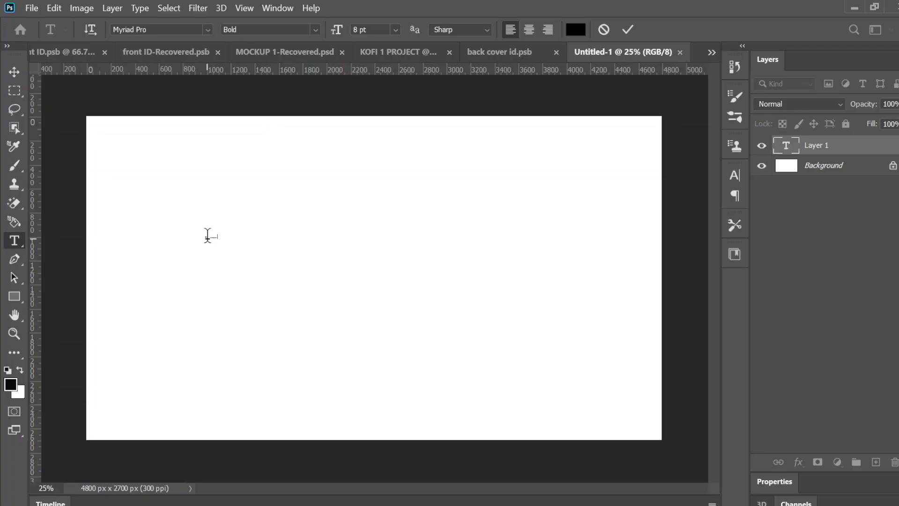
type("normal text")
key("ctrl")
key("ctrl+a")
left_click_drag(360, 29, 353, 30)
type("54")
key("Return")
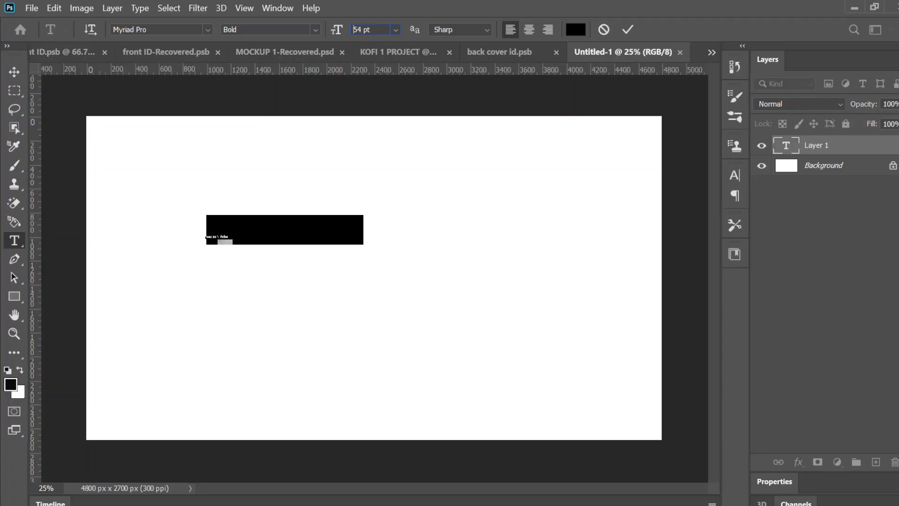
- Replace the whole placeholder text with the person's full name and commit the text edit
left_click(324, 229)
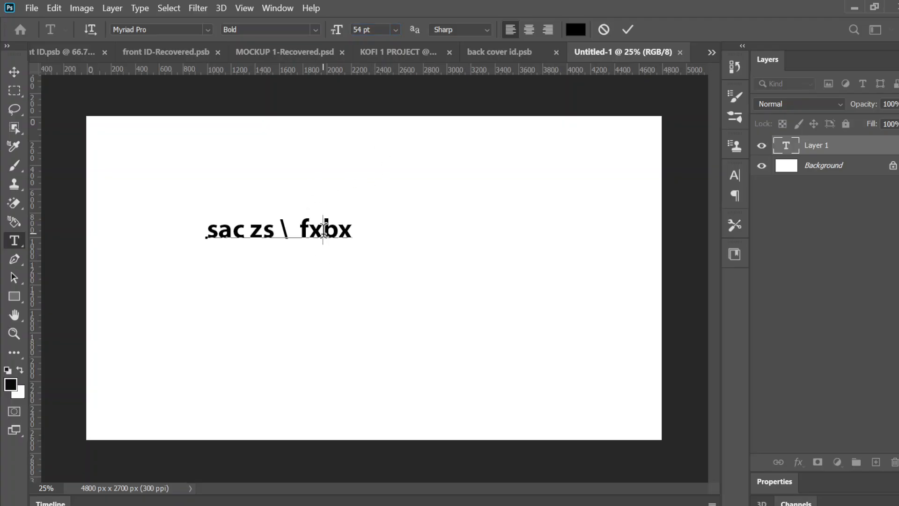
key("ctrl+a")
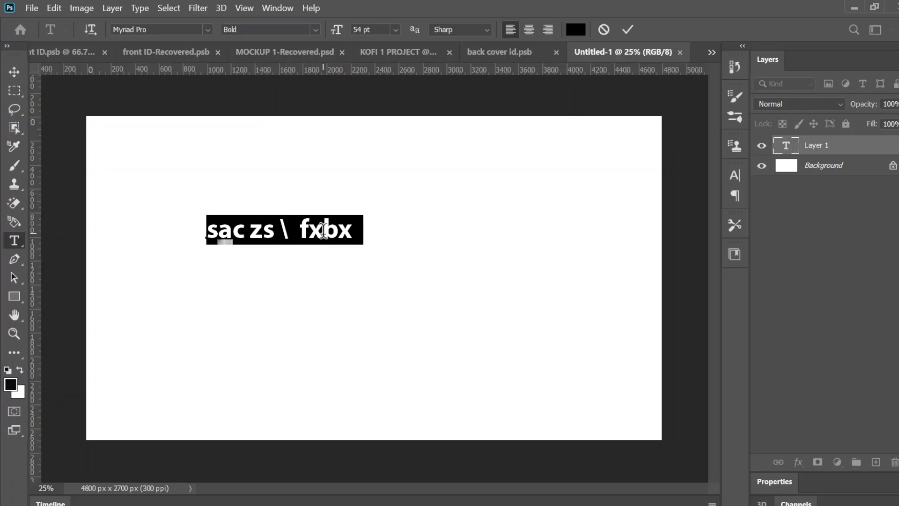
left_click(324, 230)
key("ctrl+a")
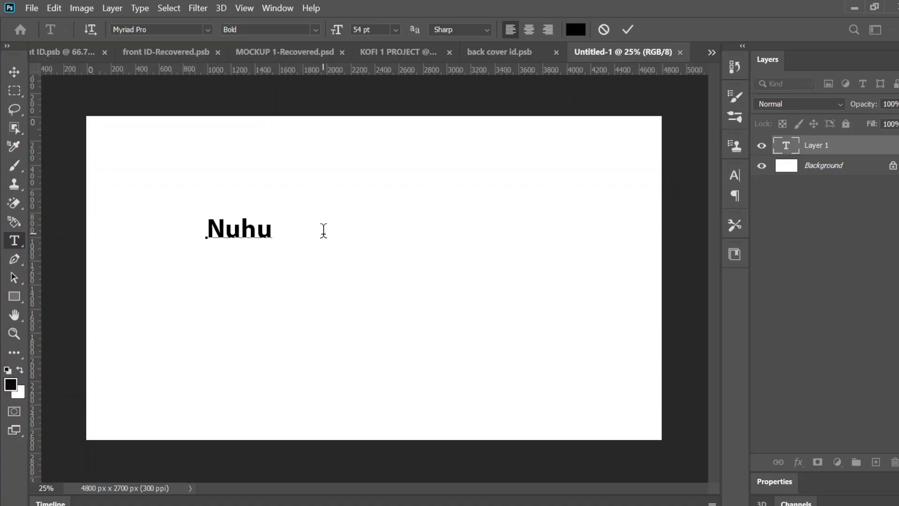
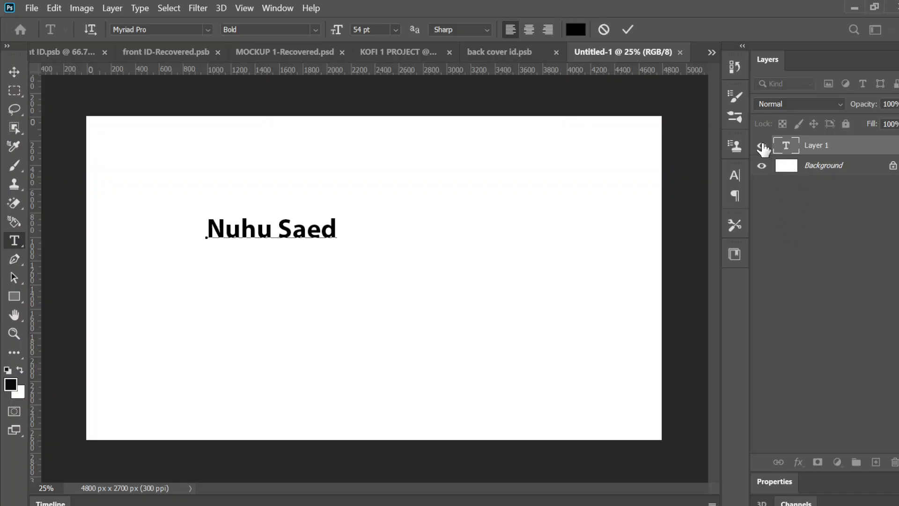
key("ctrl+Return")
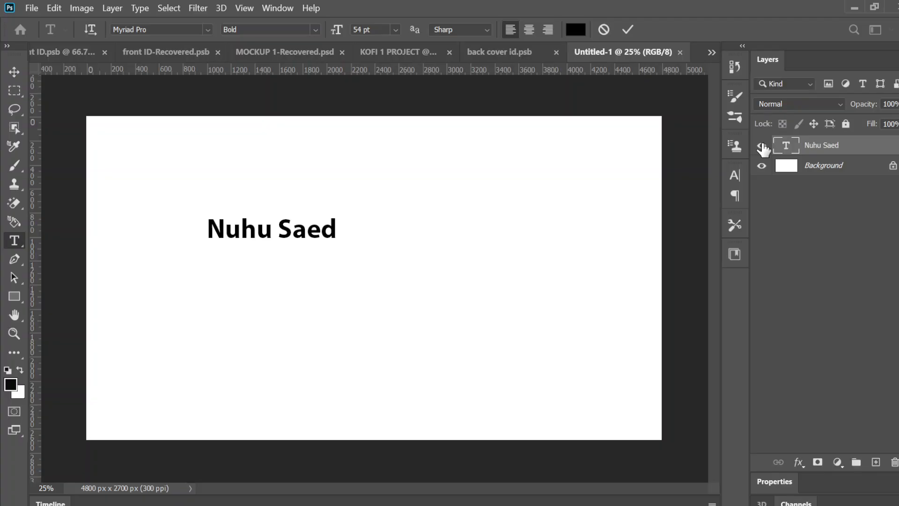
- Toggle the name text layer's visibility off and on, and delete that layer
left_click(762, 145)
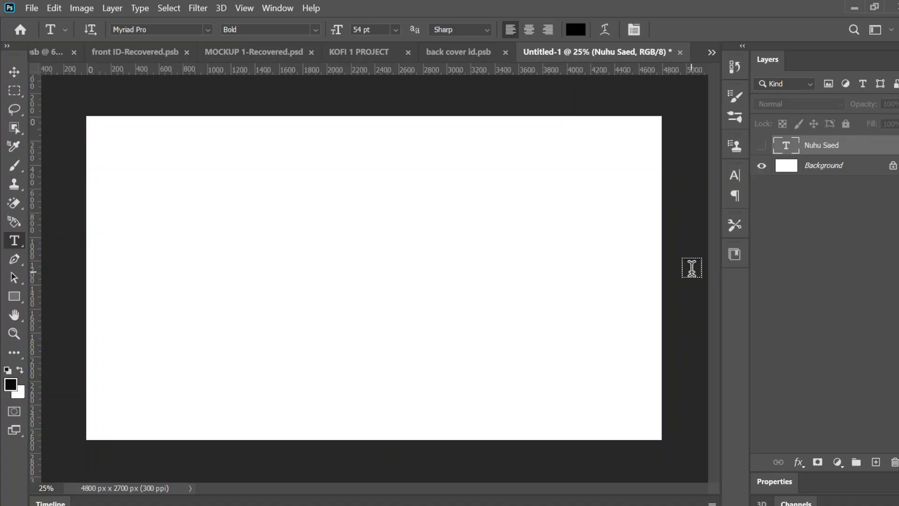
left_click(763, 147)
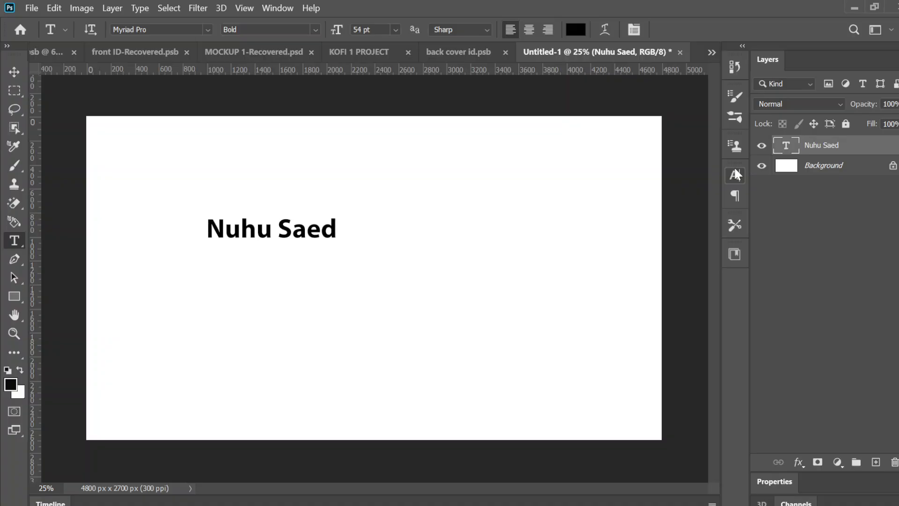
key("ctrl+comma")
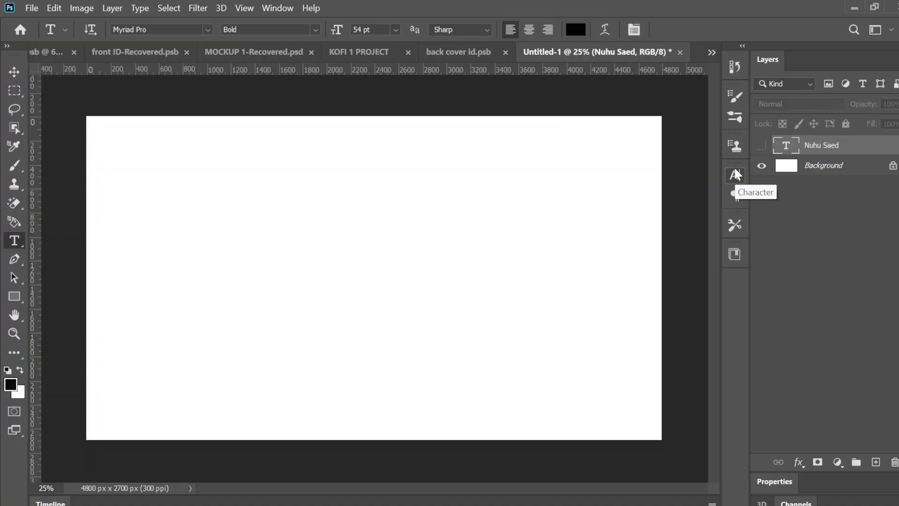
key("ctrl+comma")
key("Delete")
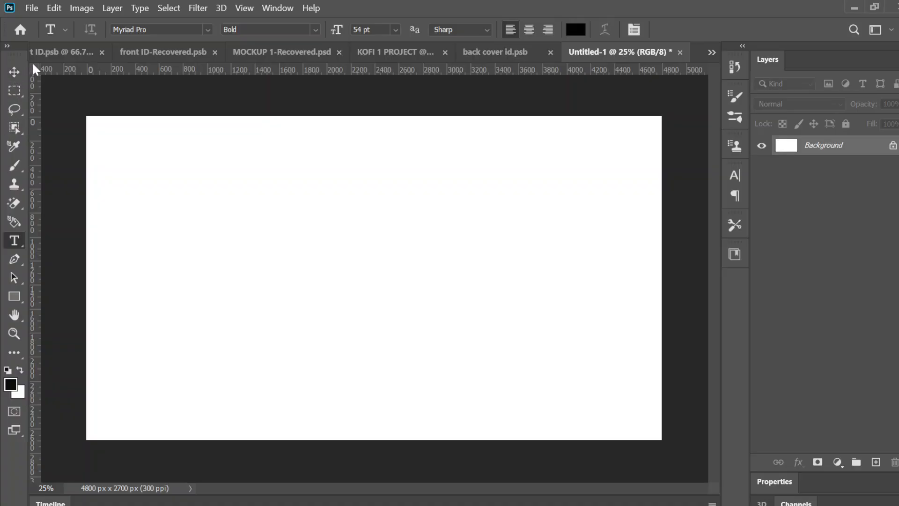
left_click(16, 242)
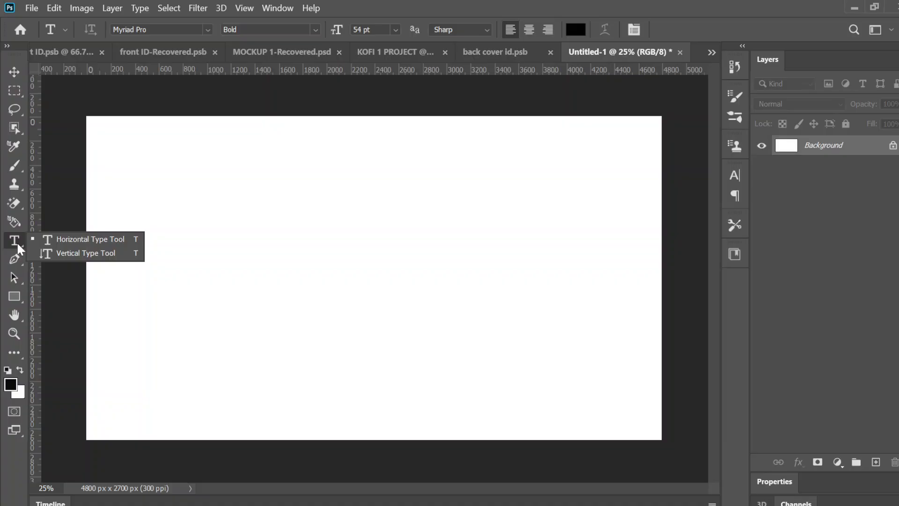
right_click(16, 293)
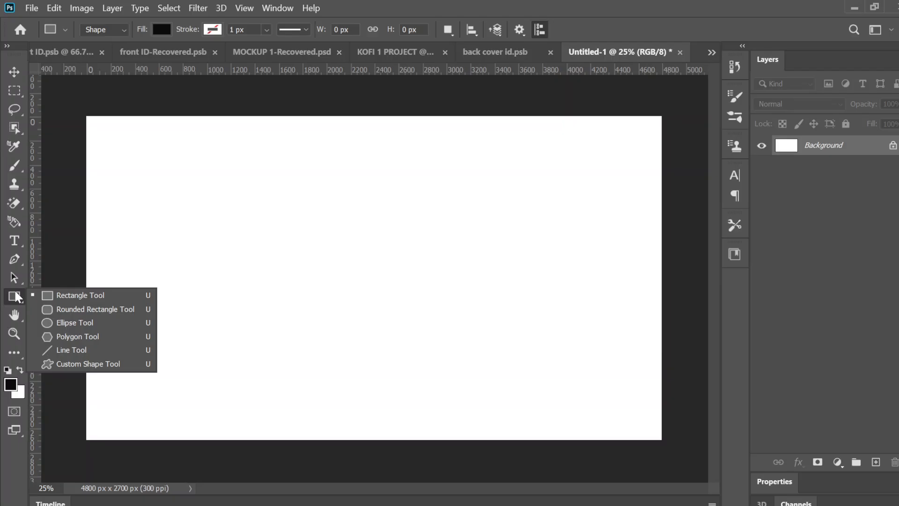
left_click(20, 240)
right_click(20, 240)
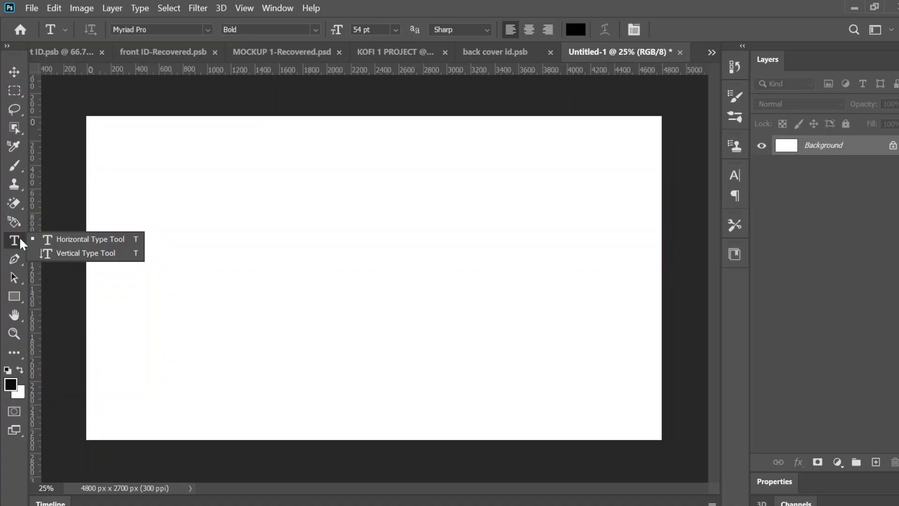
- Add the horizontal text "a professional designer never leaves layers" near the canvas's upper-left corner
left_click(44, 239)
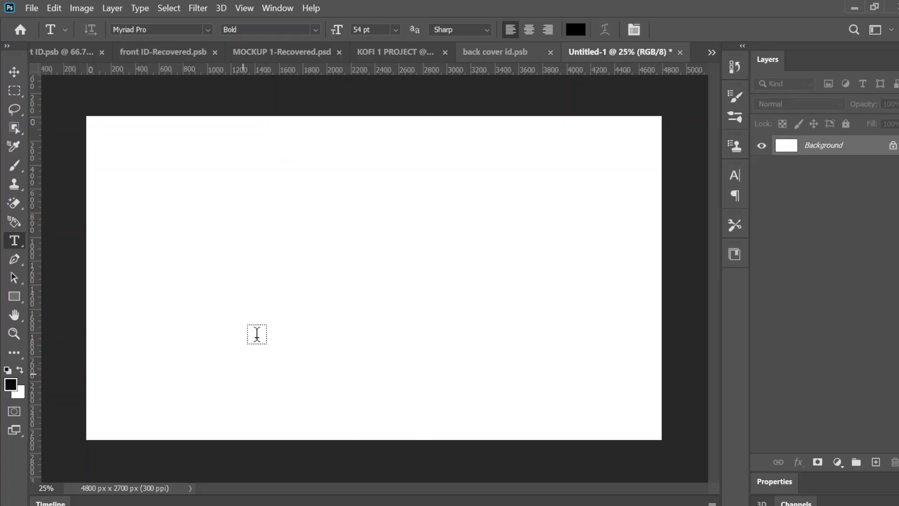
left_click(148, 144)
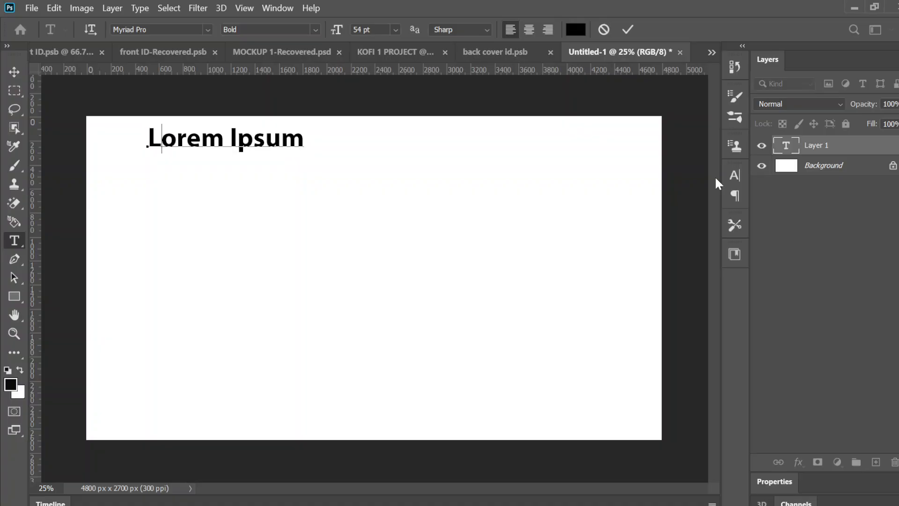
type("a prof")
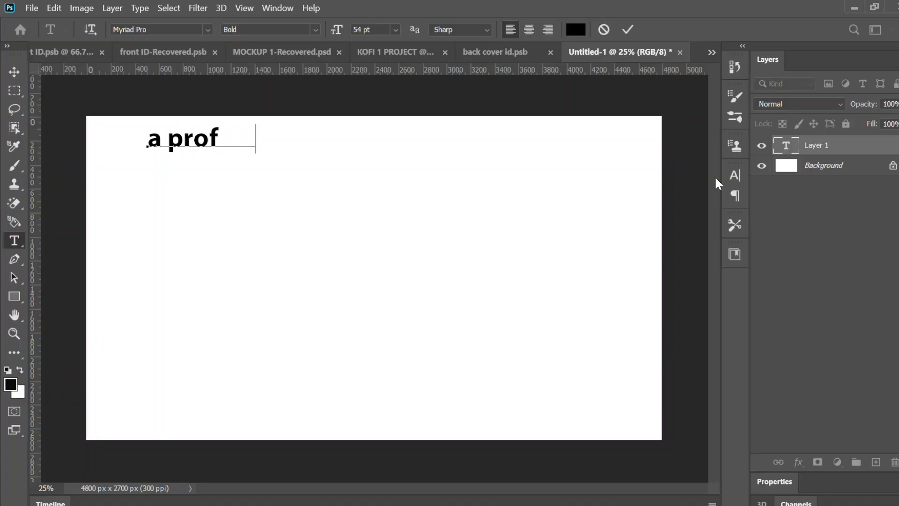
type("essional d")
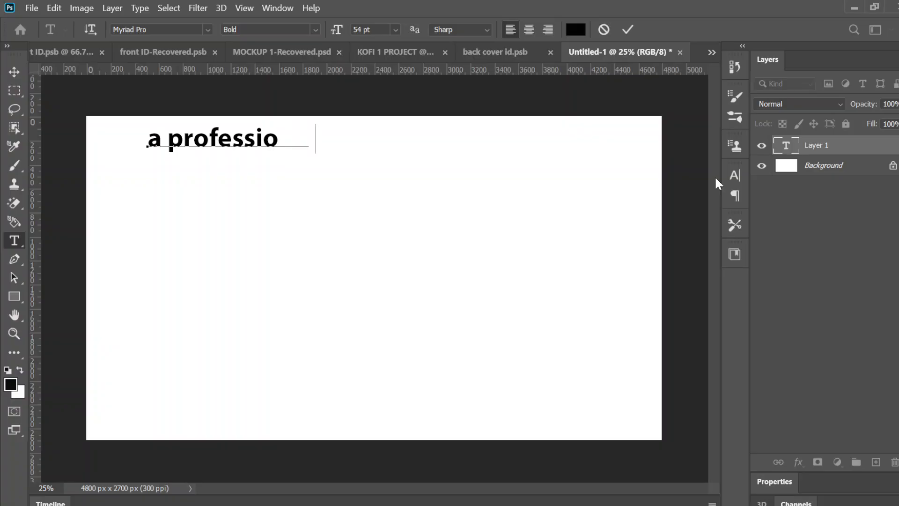
type("eso")
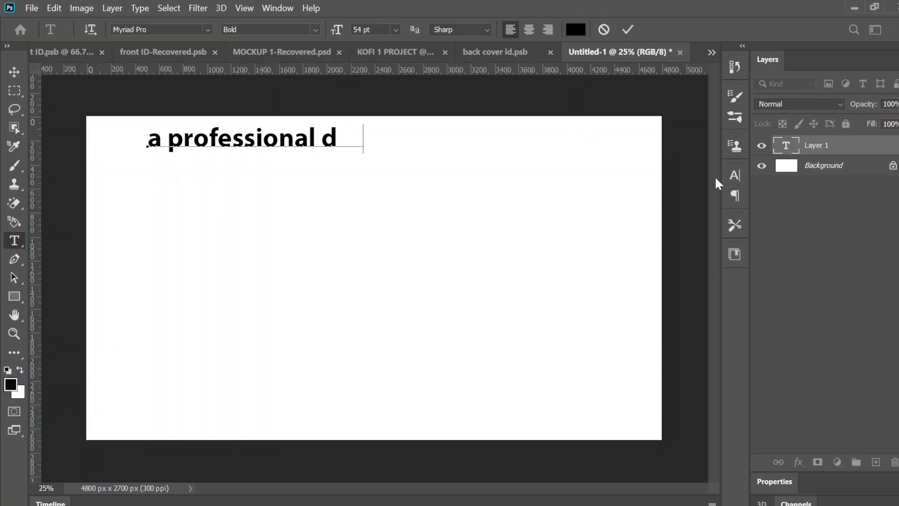
key("Left")
key("Delete")
type("ig")
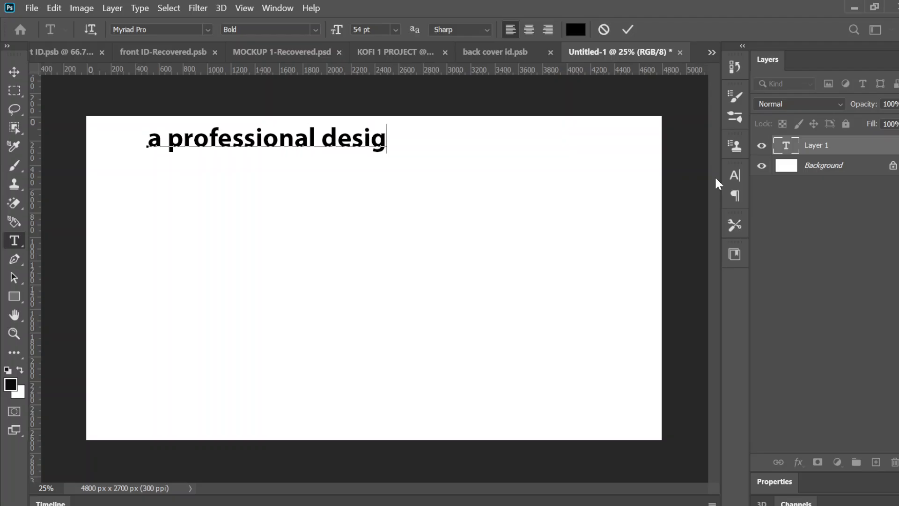
type("ner")
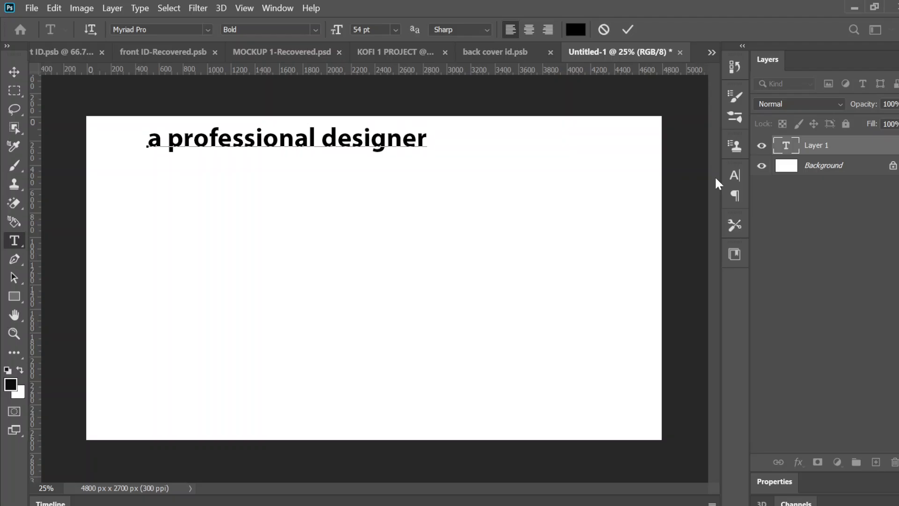
type(" never ")
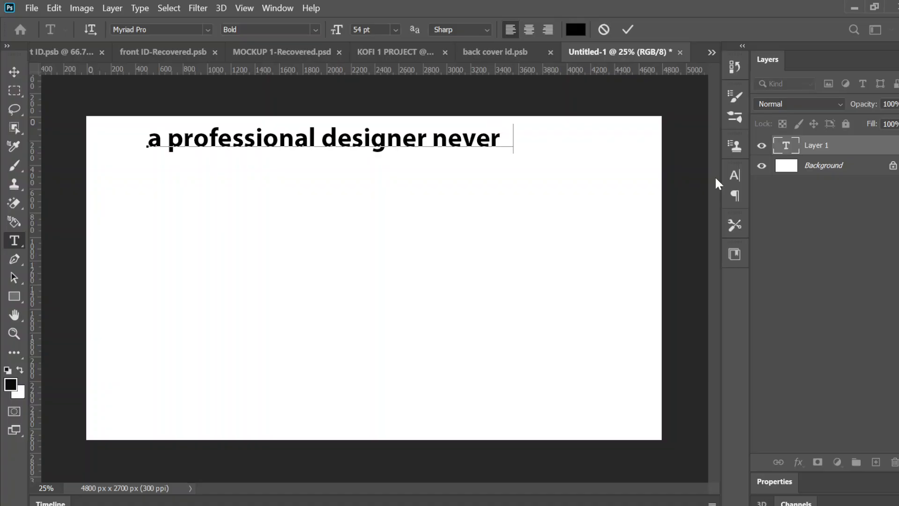
type("leaves ")
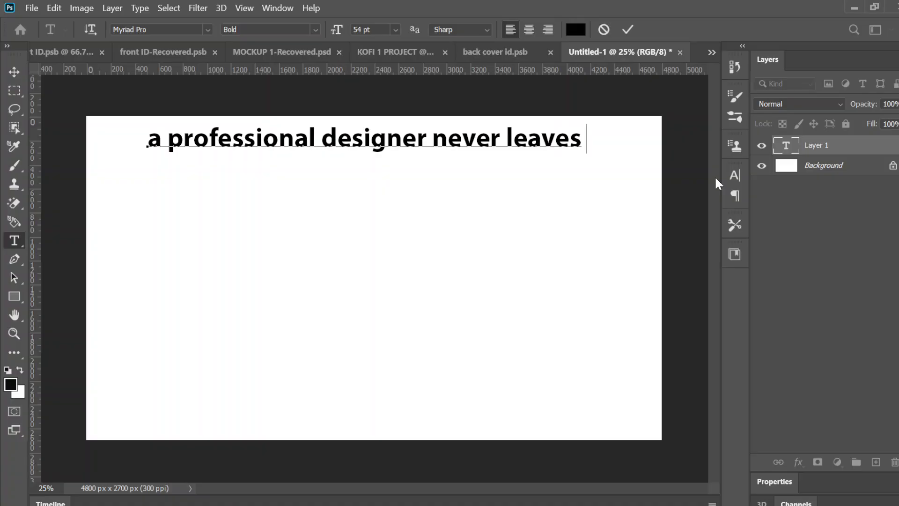
type("lau")
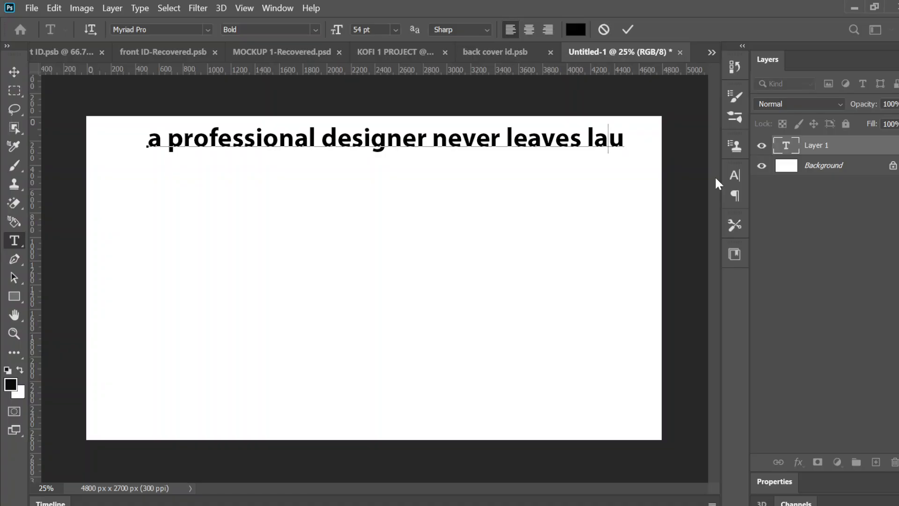
key("BackSpace")
key("BackSpace")
key("BackSpace")
key("BackSpace")
key("BackSpace")
type("yers")
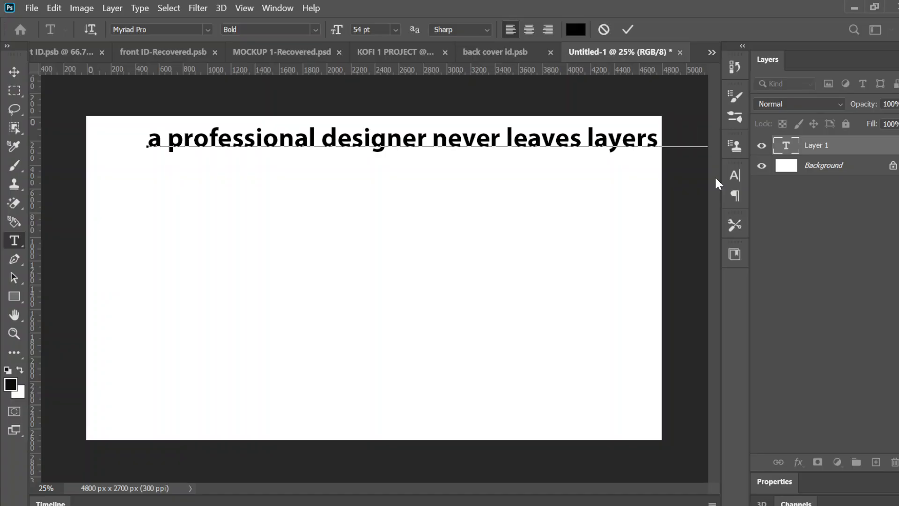
- Move the headline text closer to the canvas's left edge and delete its trailing word "unamed", keeping the edit
key("ctrl+a")
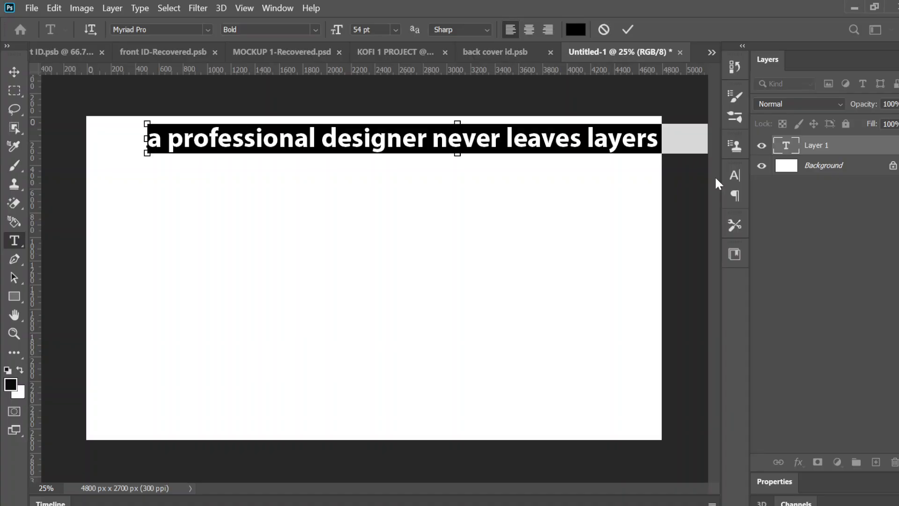
left_click_drag(628, 297, 575, 297)
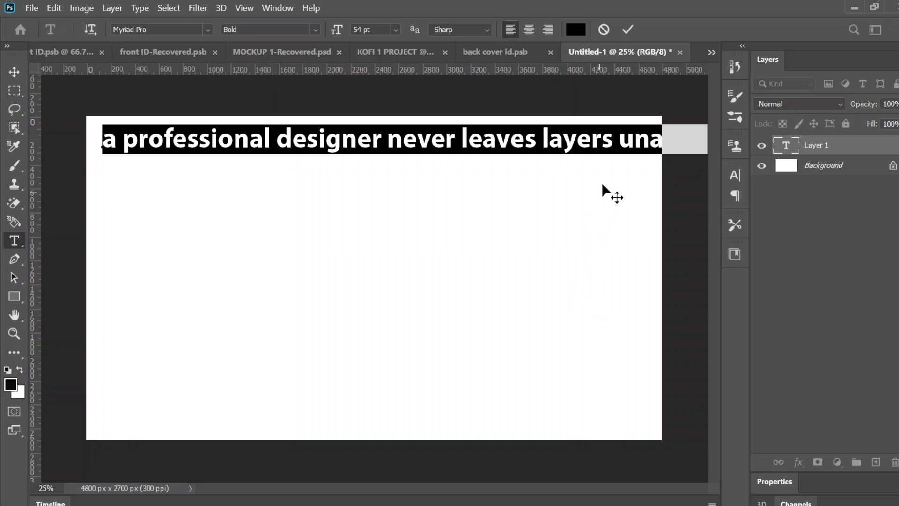
left_click(613, 139)
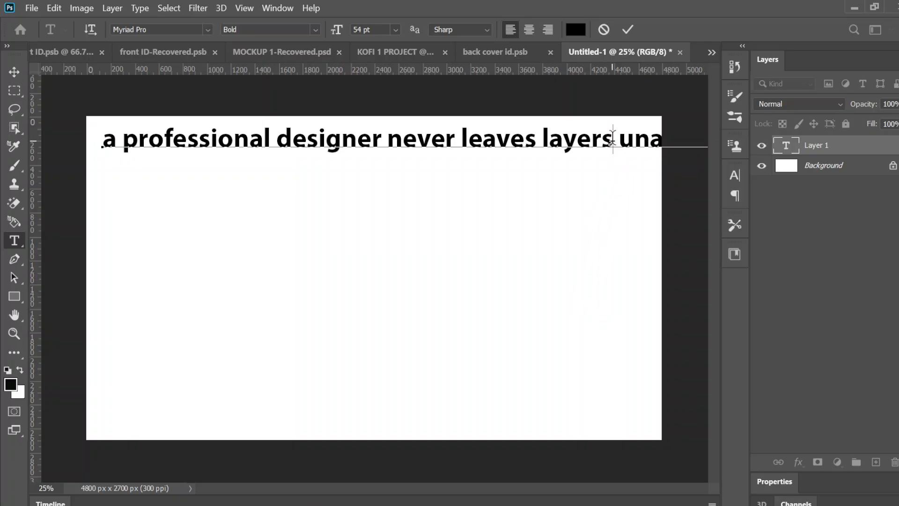
key("Return")
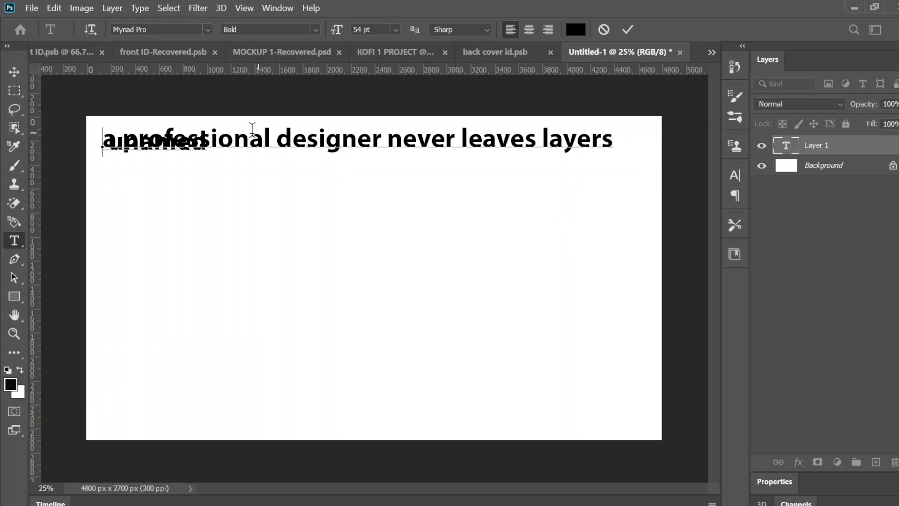
left_click_drag(211, 144, 83, 152)
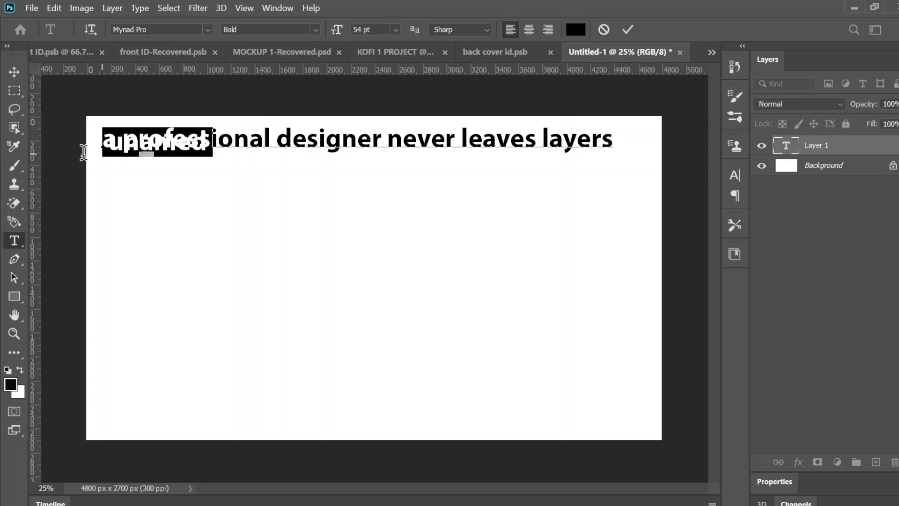
key("BackSpace")
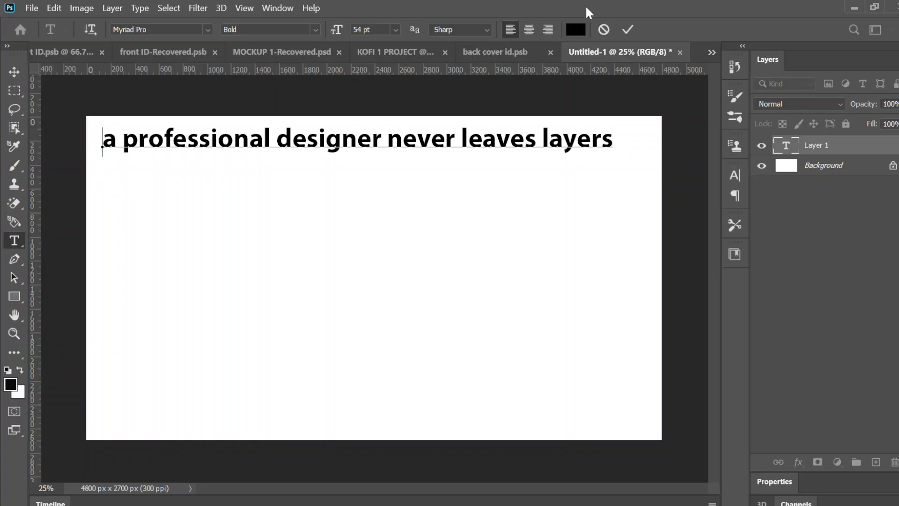
left_click(630, 29)
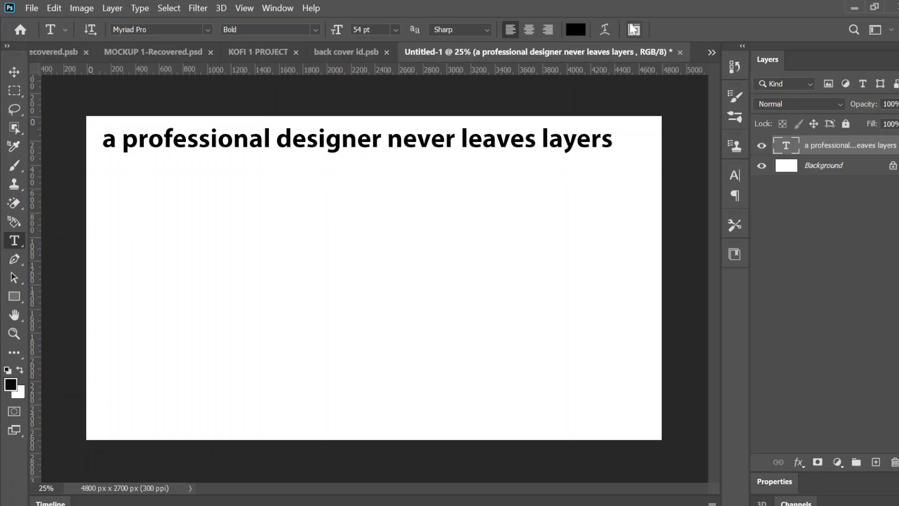
- Rename the headline's text layer to "text 1"
right_click(867, 146)
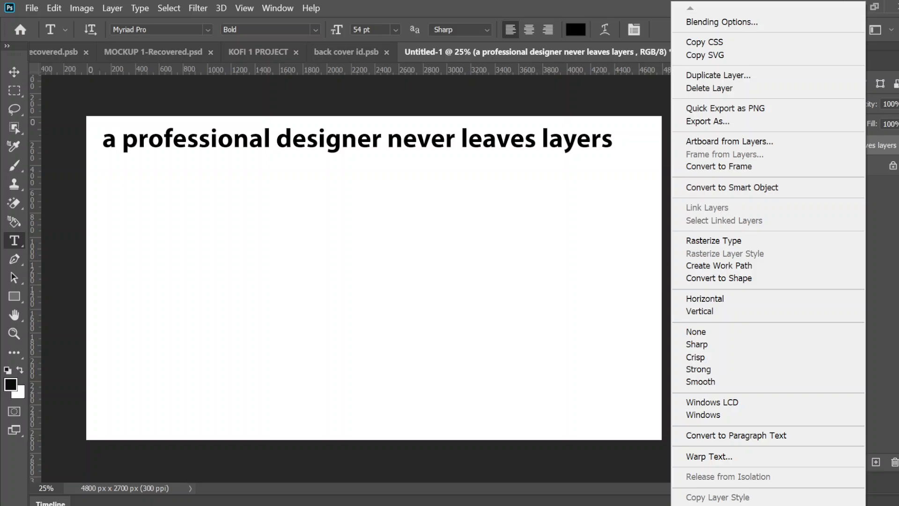
key("Escape")
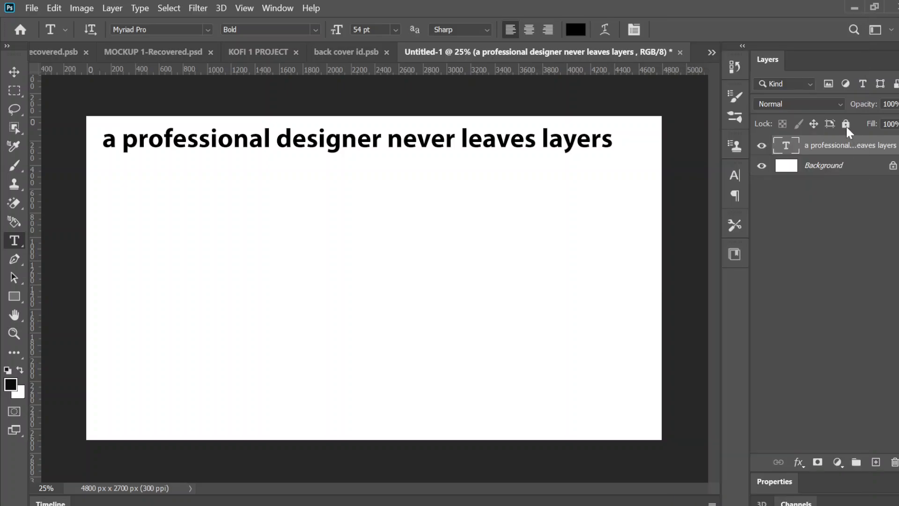
left_click_drag(840, 147, 839, 146)
double_click(839, 146)
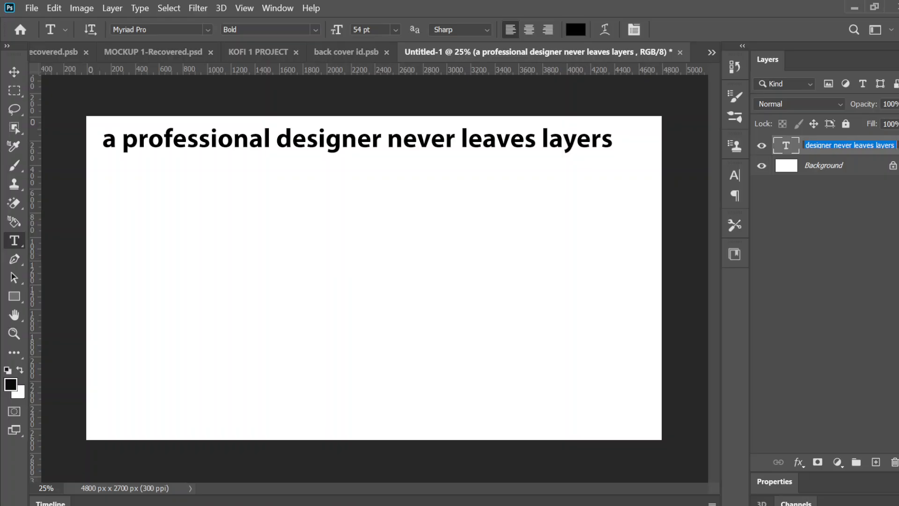
type("te")
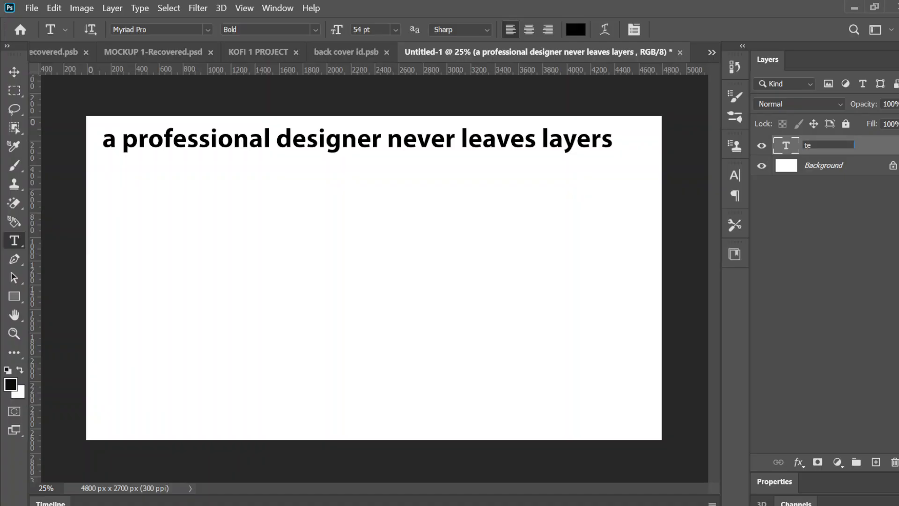
type("xt")
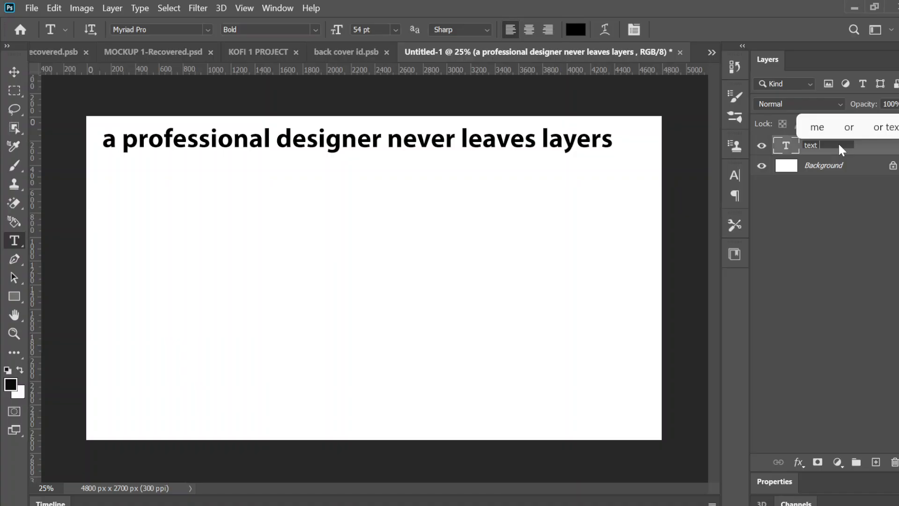
type("1")
key("Return")
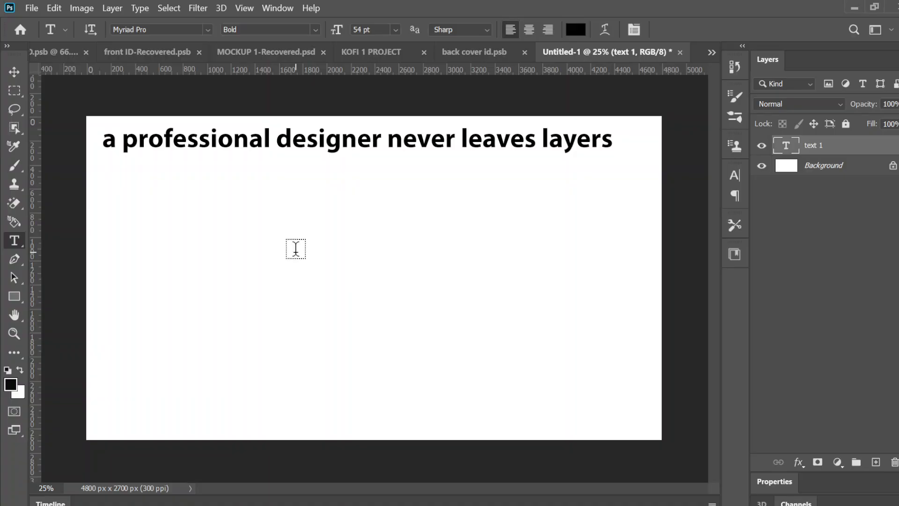
- Add the separate horizontal text "unamed." and place it directly beneath the start of the headline
left_click(296, 249)
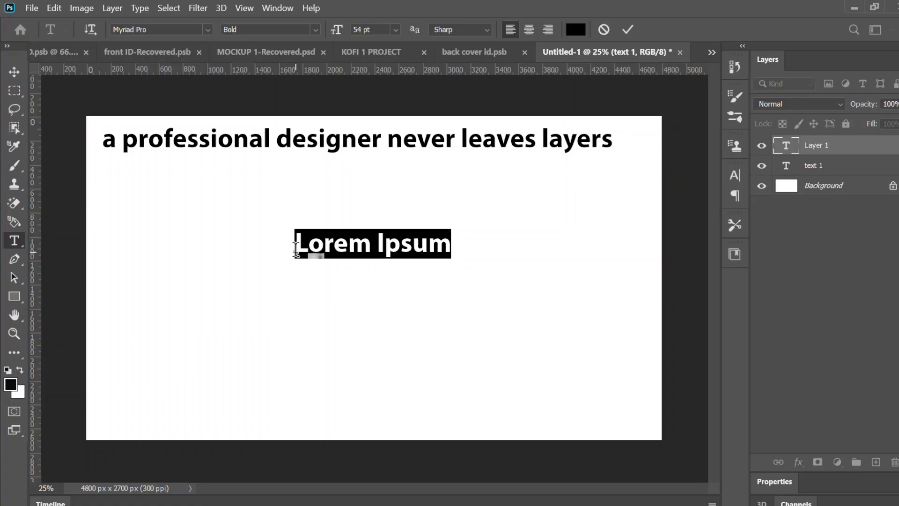
type("unam")
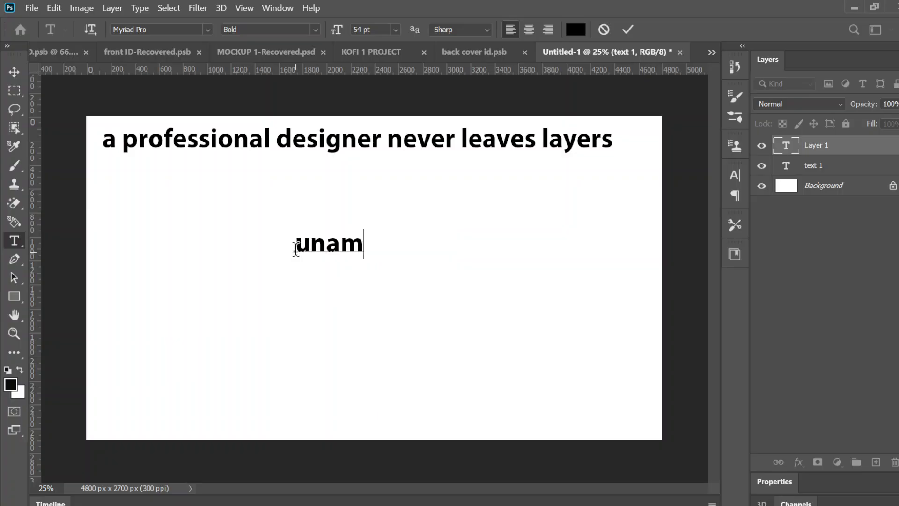
type("ed")
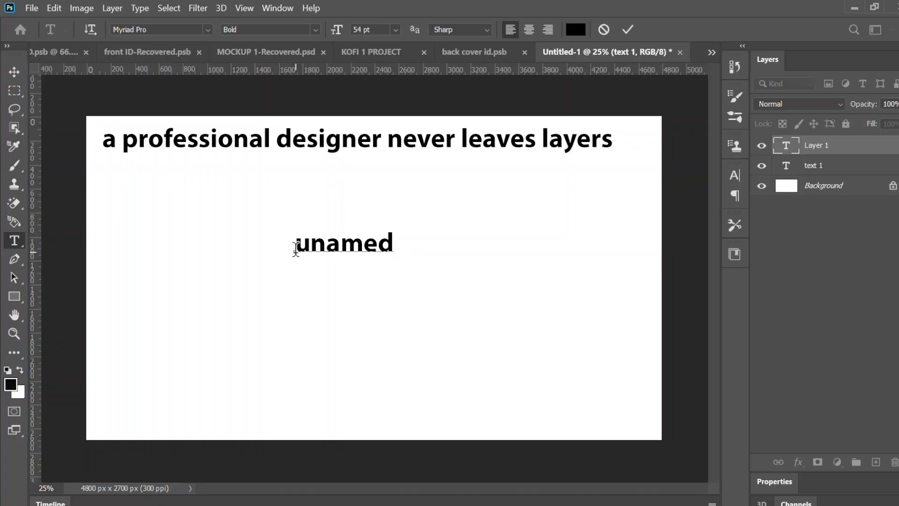
type(".")
key("ctrl+a")
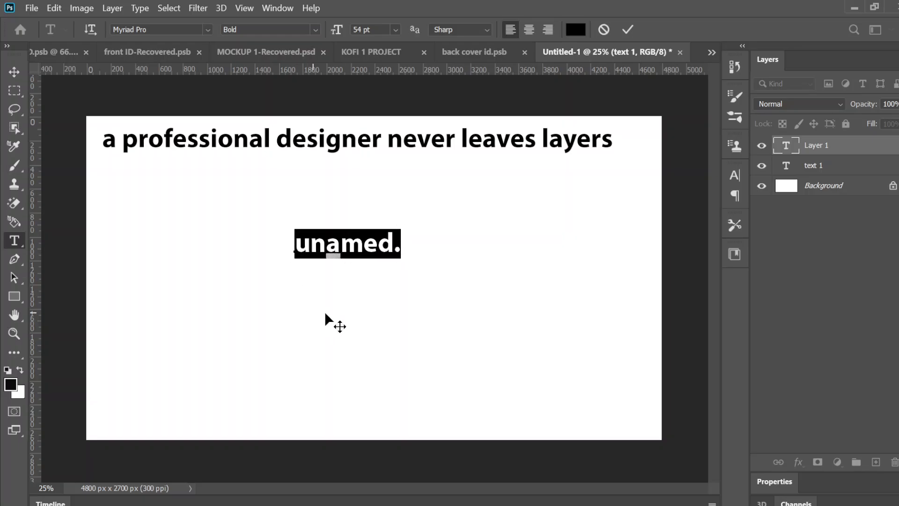
left_click_drag(336, 311, 148, 241)
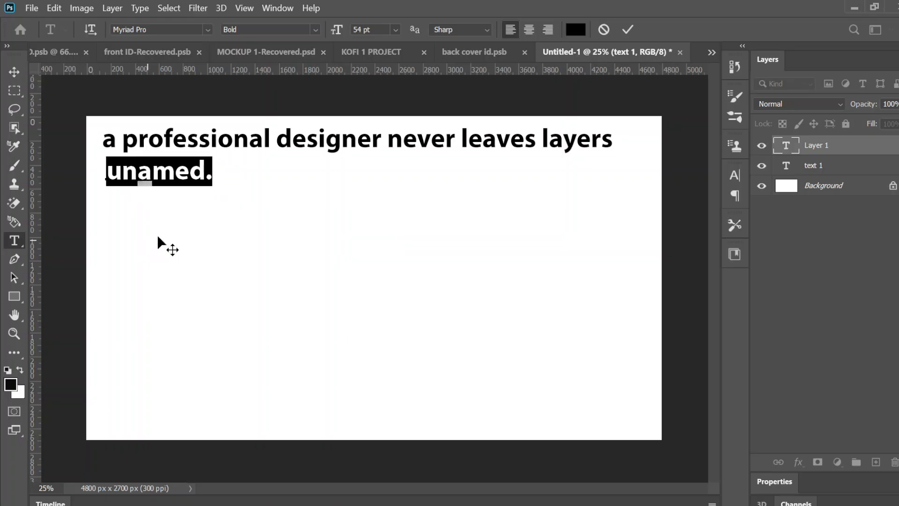
left_click(630, 26)
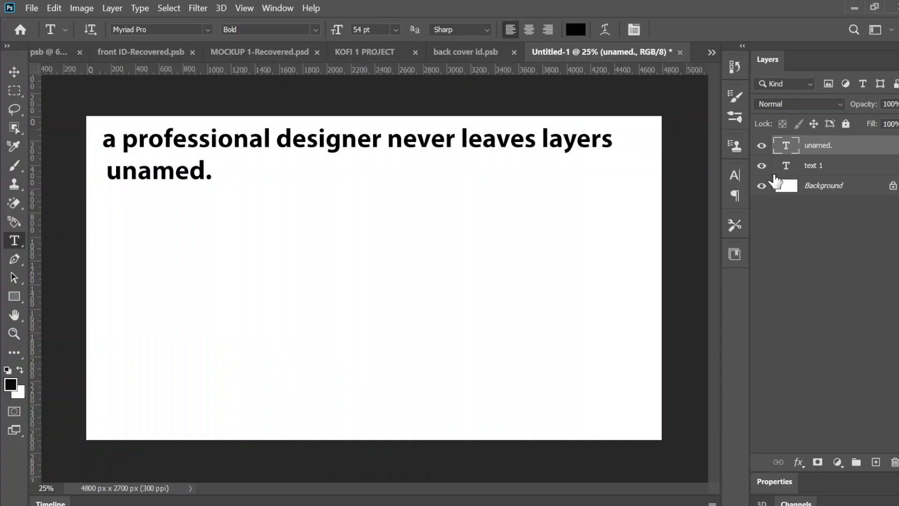
- Rename the "unamed." text layer to "text 2"
left_click(819, 170)
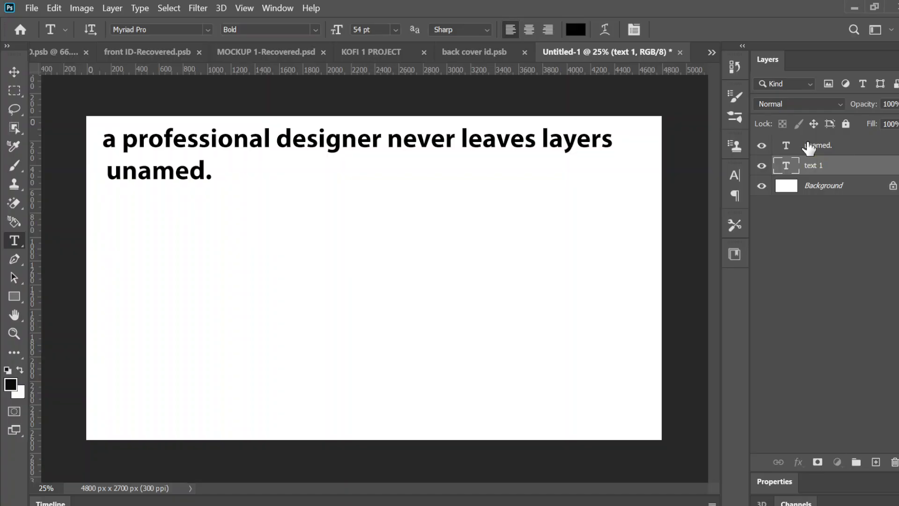
left_click(809, 148)
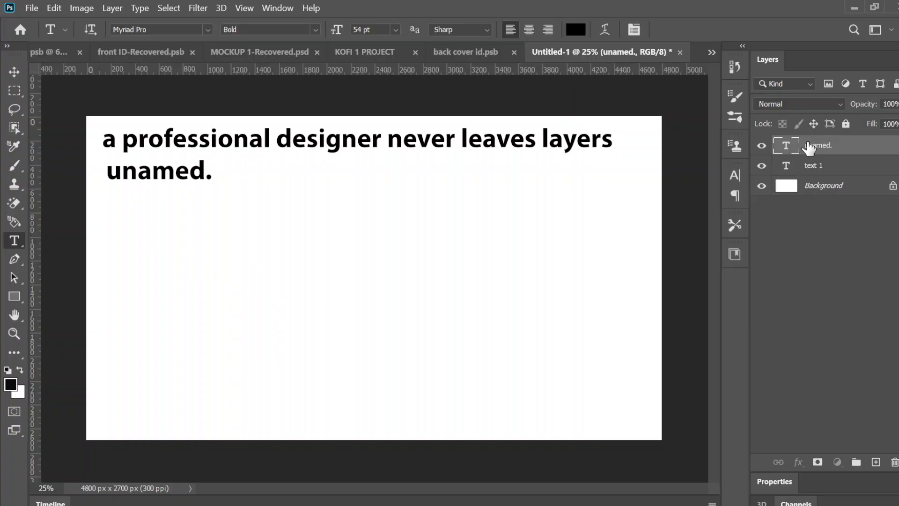
double_click(809, 147)
type("text ")
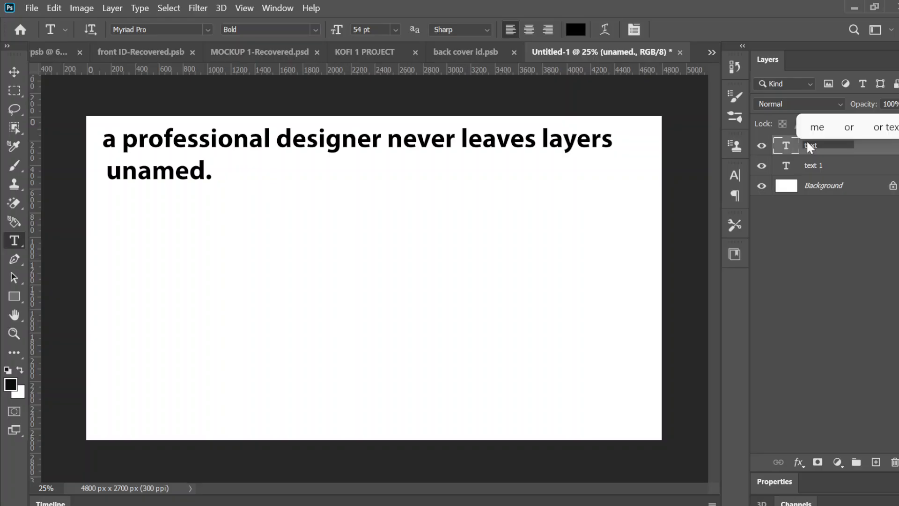
type("2")
key("Return")
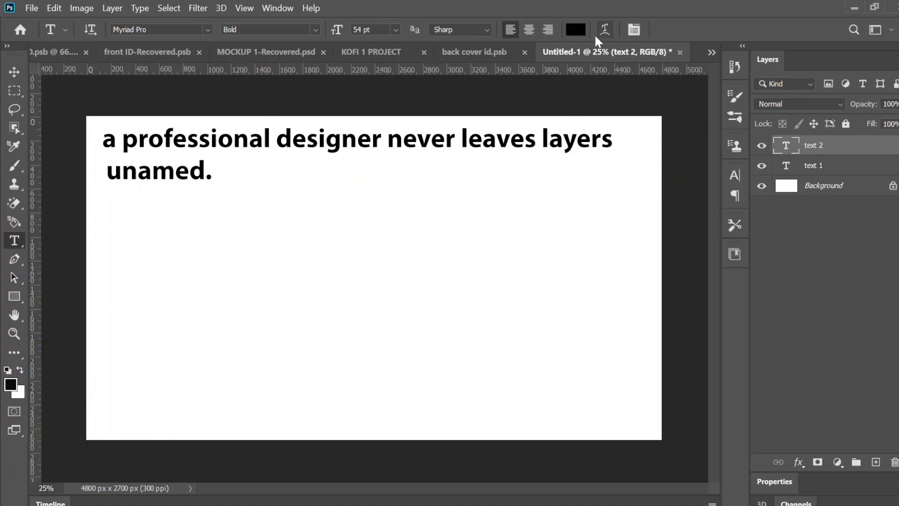
- Try red, blue and near-black on the "text 2" layer, and set its text color to red f8092b
left_click(576, 30)
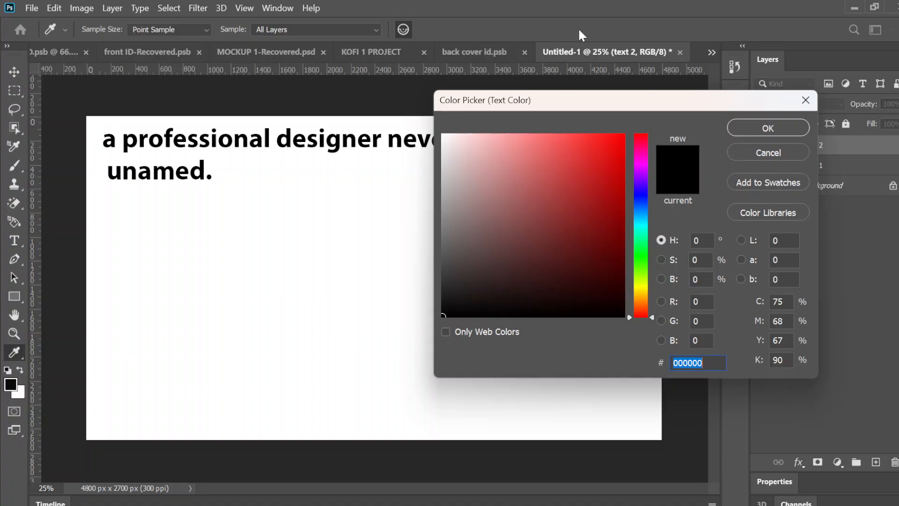
left_click(621, 140)
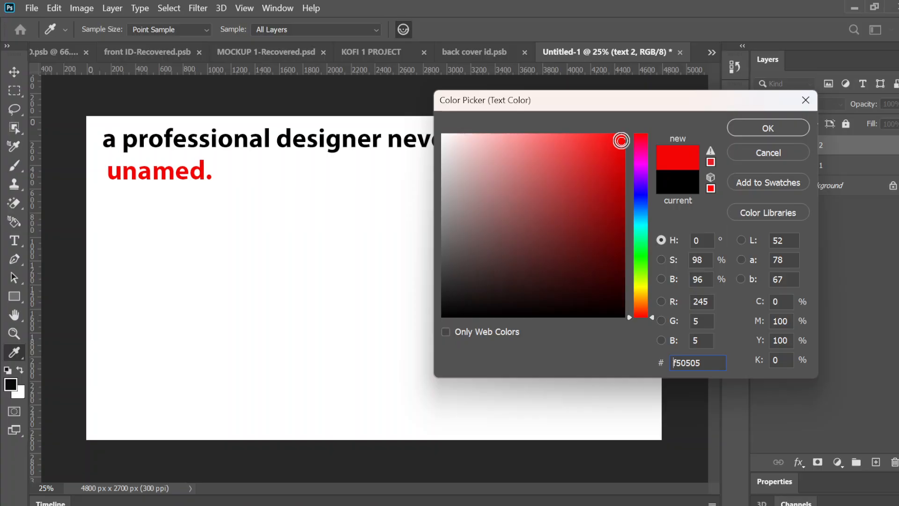
left_click(640, 200)
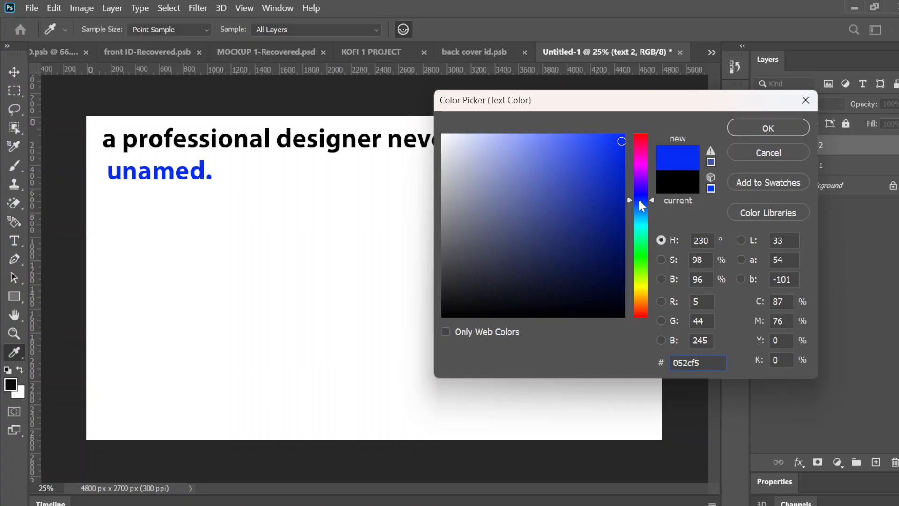
left_click(446, 313)
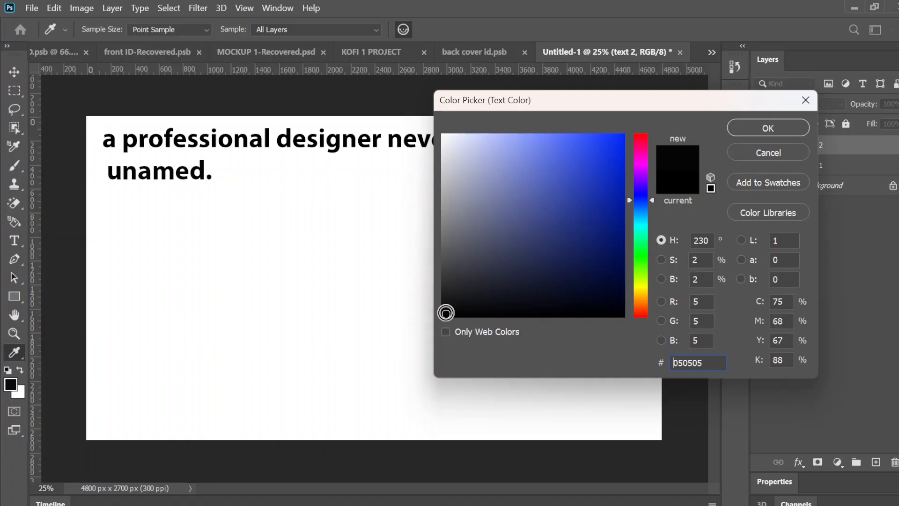
left_click(633, 139)
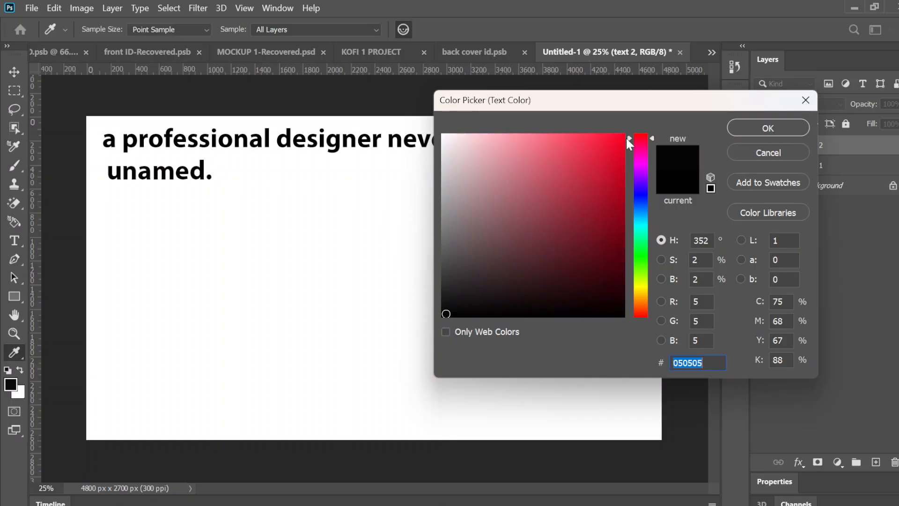
left_click(619, 138)
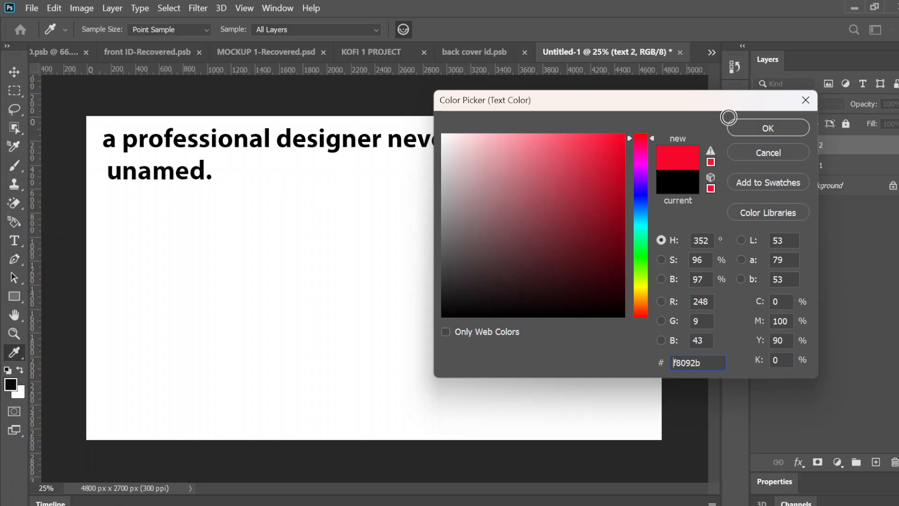
left_click(760, 130)
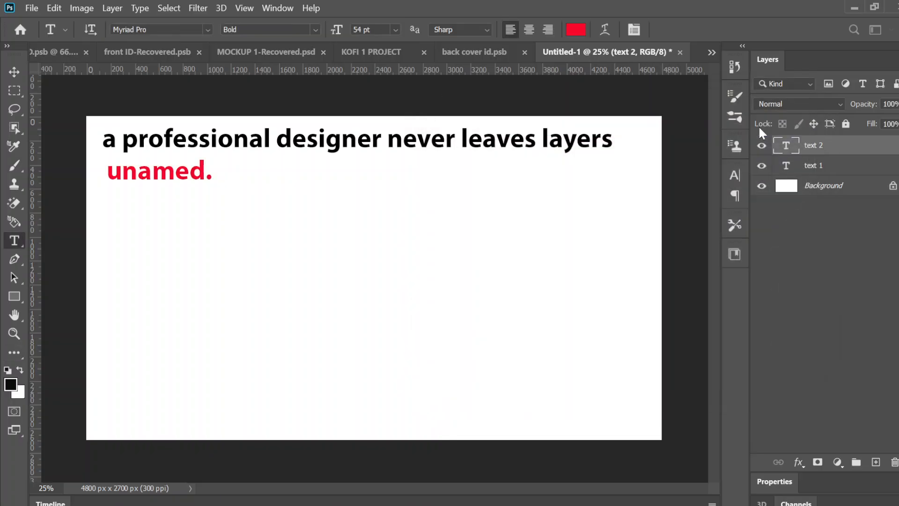
- Nudge the "text 2" layer downward in large increments with the Move tool to widen the gap below the headline
left_click(813, 291)
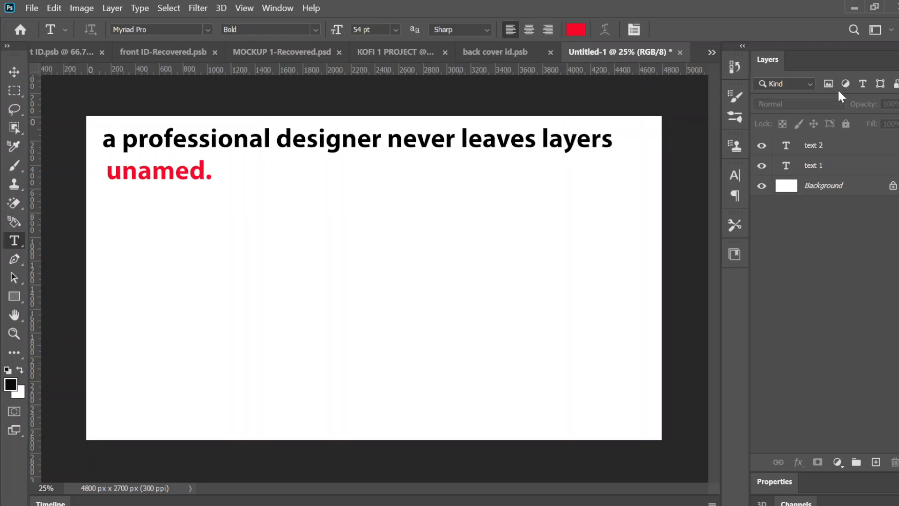
left_click(812, 148)
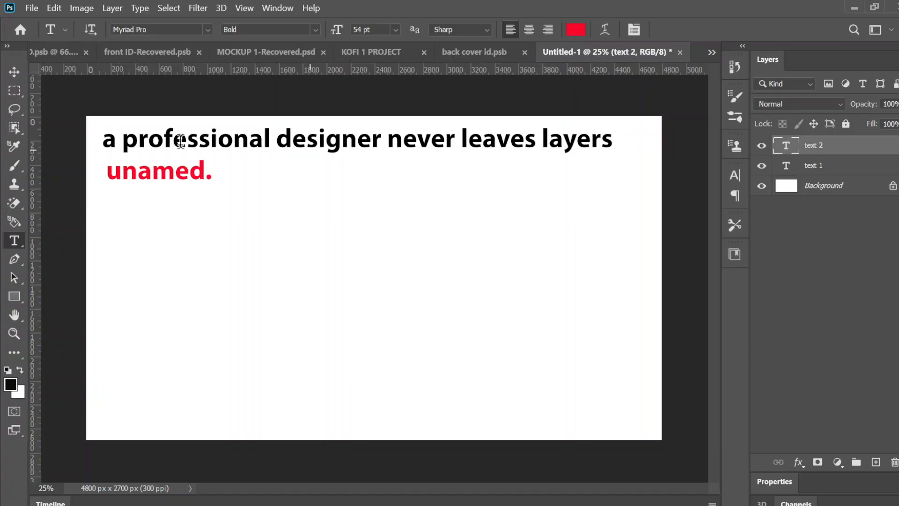
left_click(22, 72)
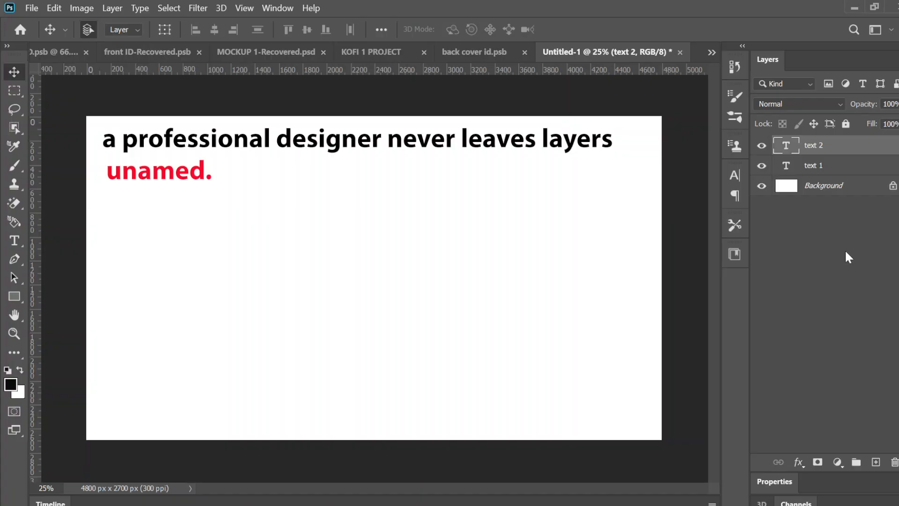
key("shift+Down")
key("shift+Down")
key("shift+Down")
key("shift+Down")
key("shift+Down")
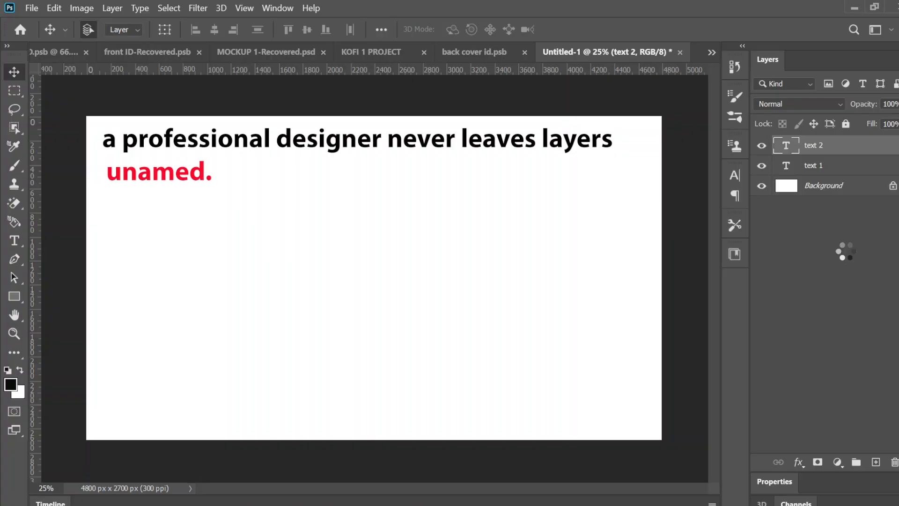
key("shift+Down")
key("shift+Down")
key("shift+Down")
key("shift+Down")
key("shift+Down")
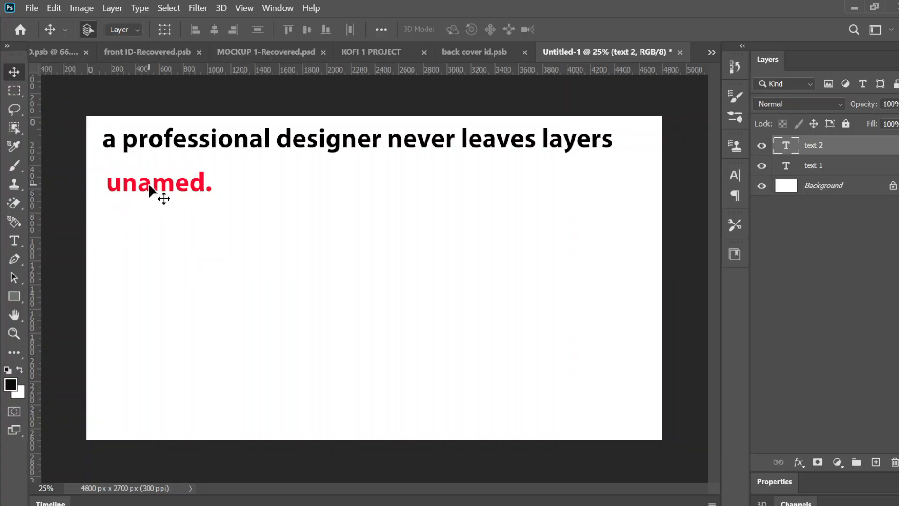
- Move the "unamed." text beneath the end of the headline and back to roughly beneath its middle, closer to the headline
left_click_drag(149, 185, 560, 171)
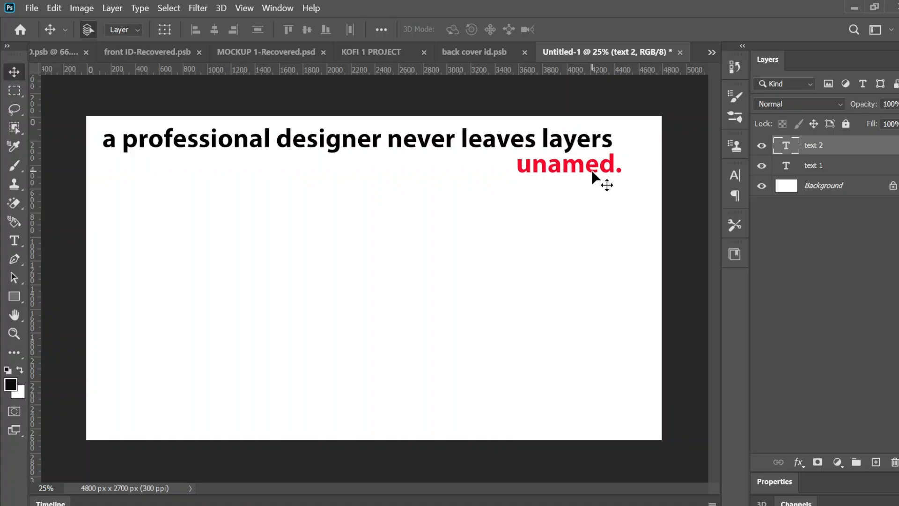
left_click_drag(592, 173, 362, 175)
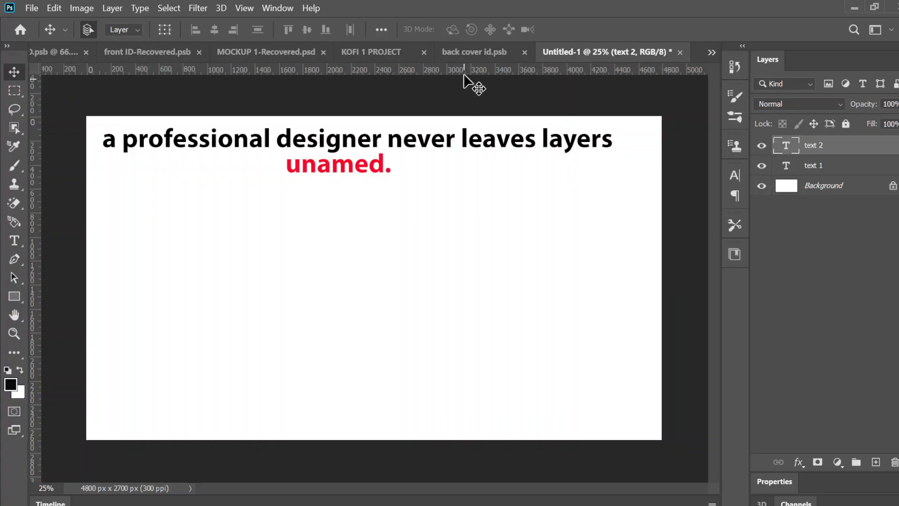
- View the open documents back cover id.psb and KOFI 1 PROJECT, and return to the Untitled-1 document
left_click(467, 45)
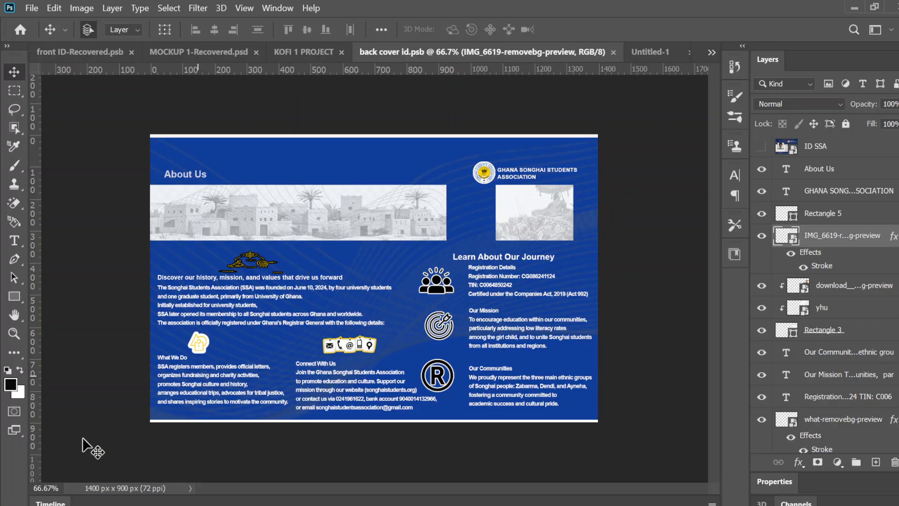
left_click(197, 334)
left_click_drag(197, 333, 197, 332)
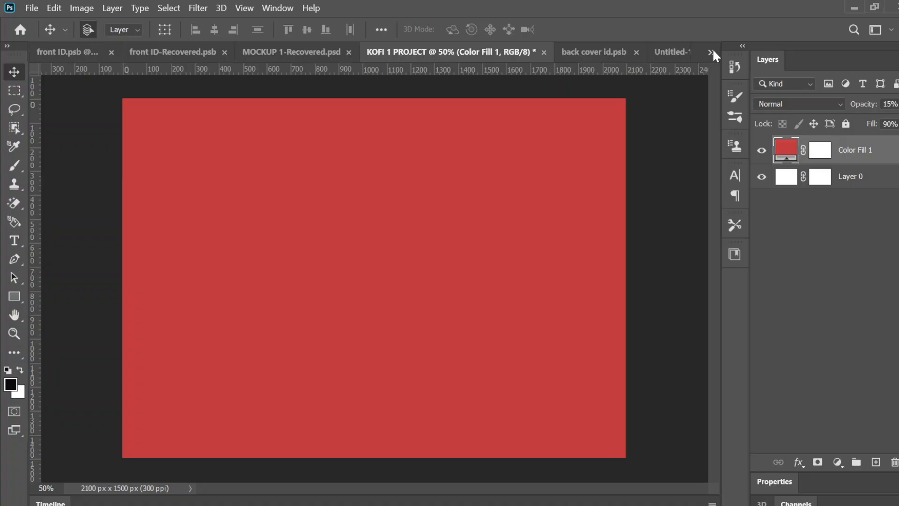
left_click(711, 52)
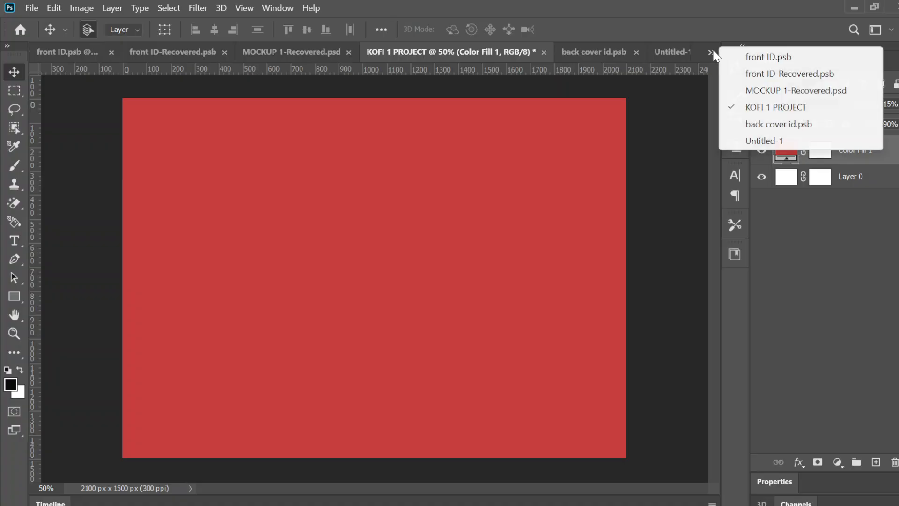
left_click(754, 146)
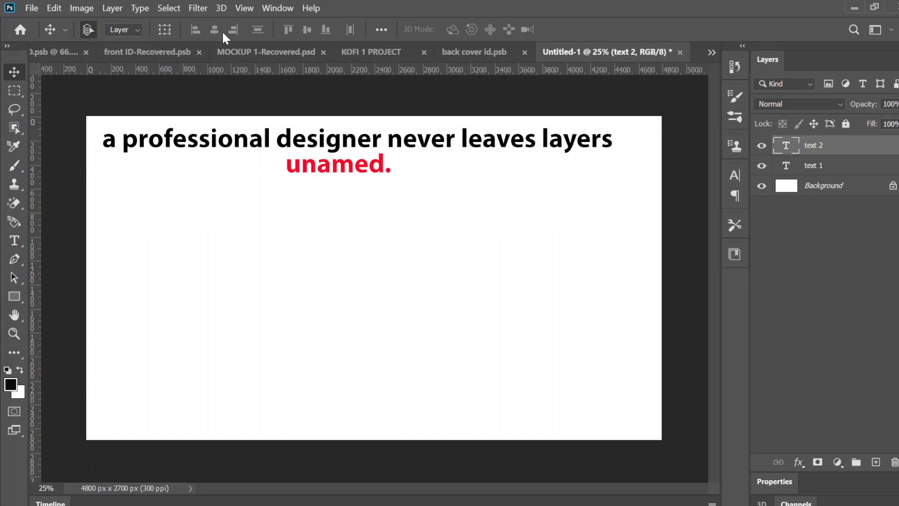
left_click(54, 9)
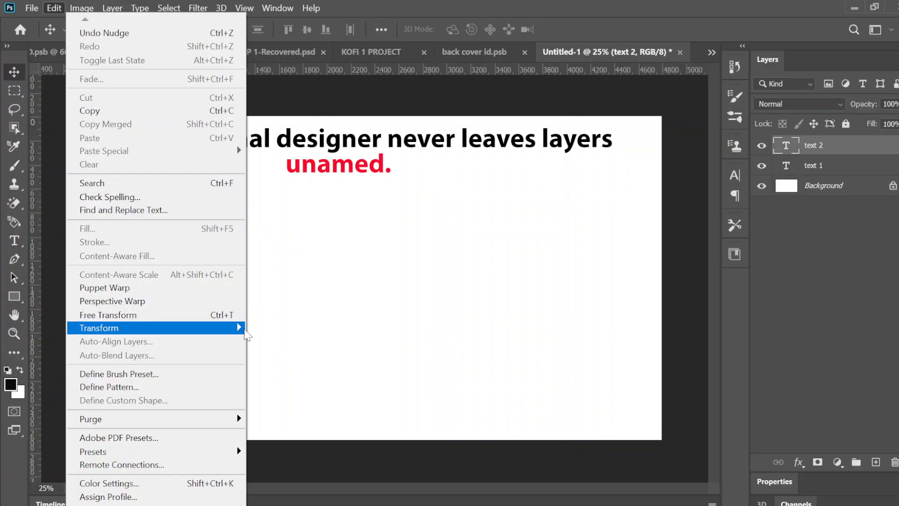
left_click(375, 236)
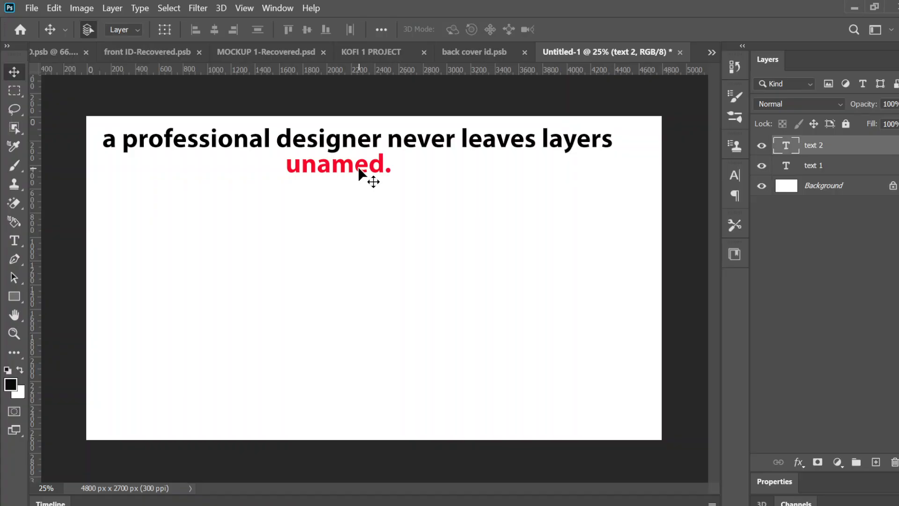
- Replace the wording of the red "text 2" layer with "ctrl + T" and commit the text edit
left_click(24, 241)
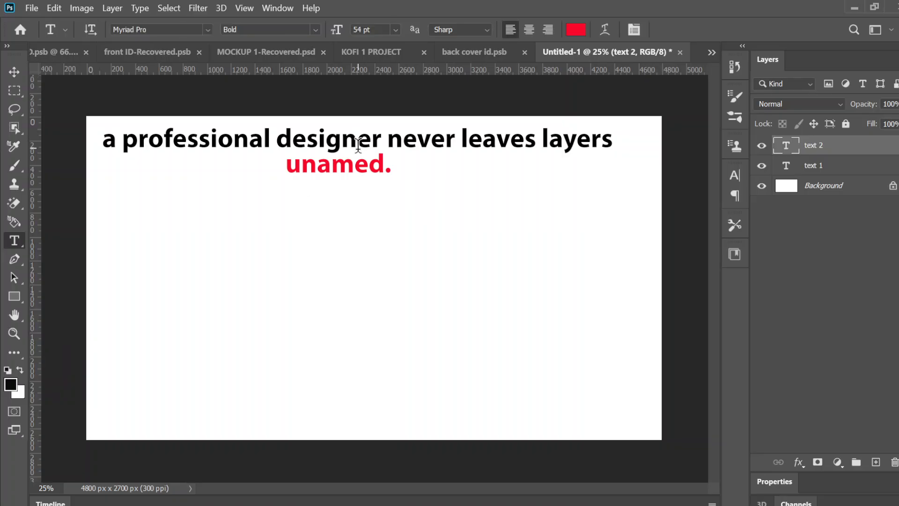
left_click(353, 165)
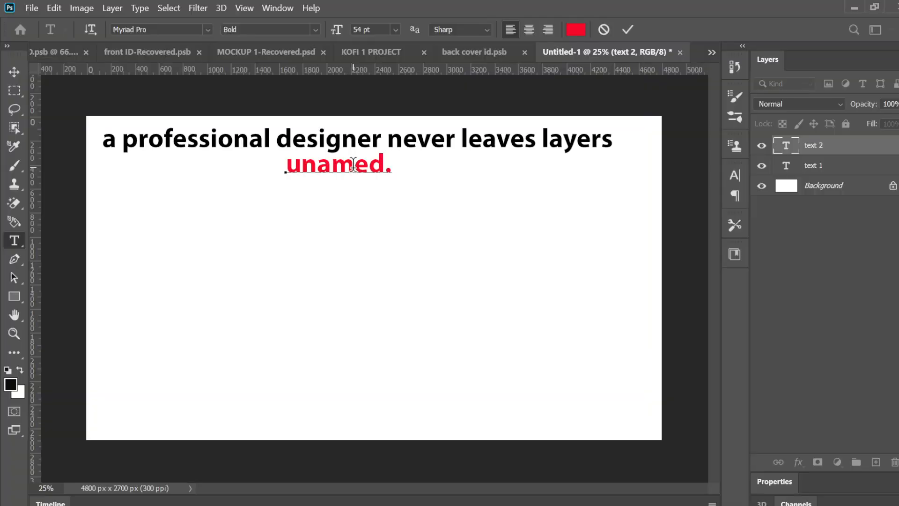
key("ctrl")
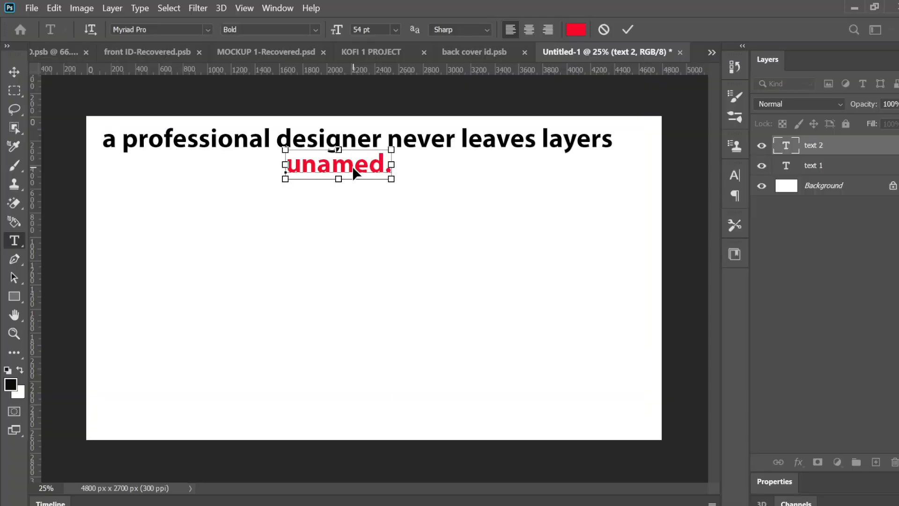
key("ctrl+t")
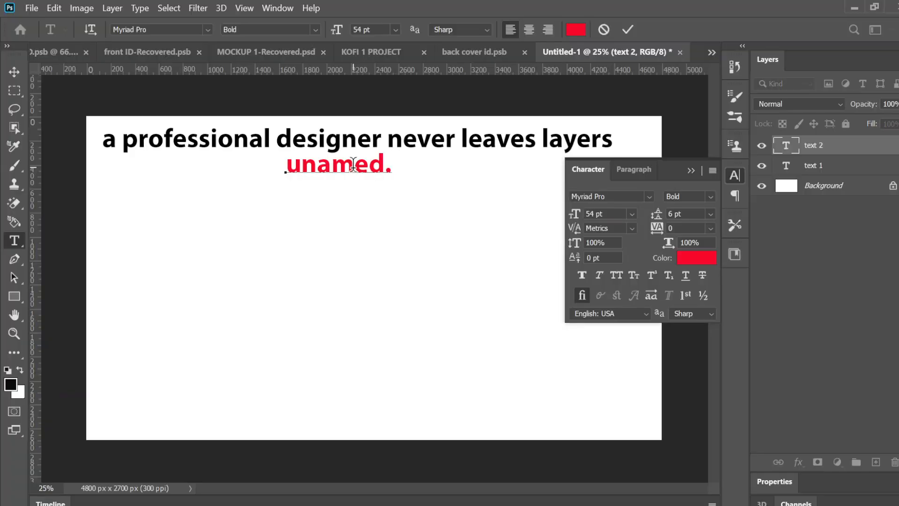
type("ctr")
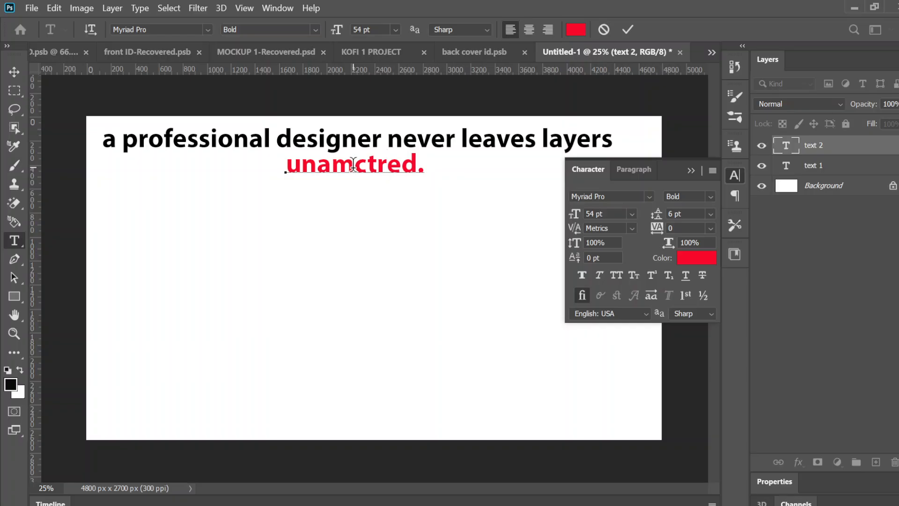
key("ctrl+a")
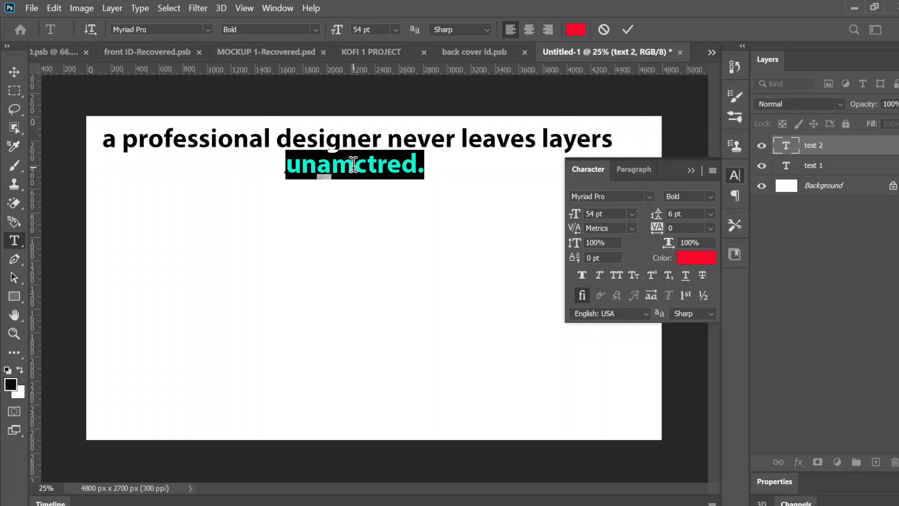
key("Left")
type("ctrl")
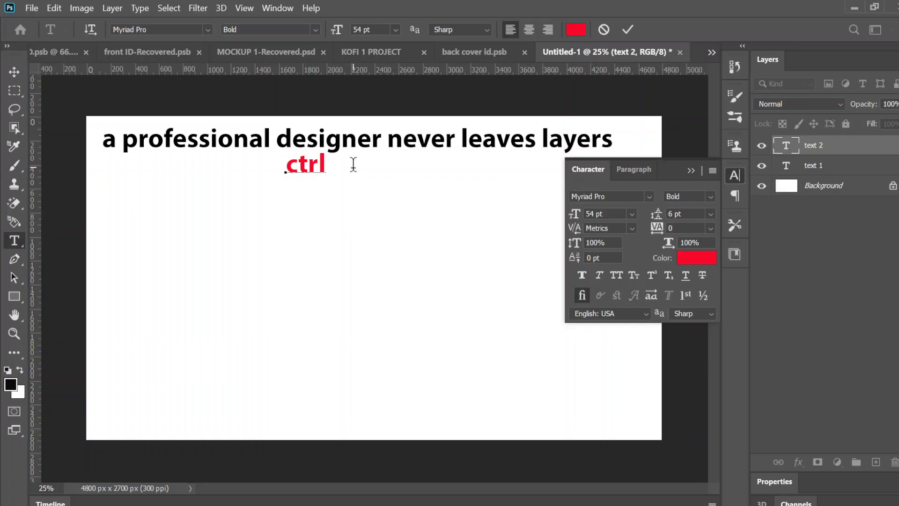
type(" + T")
left_click(628, 30)
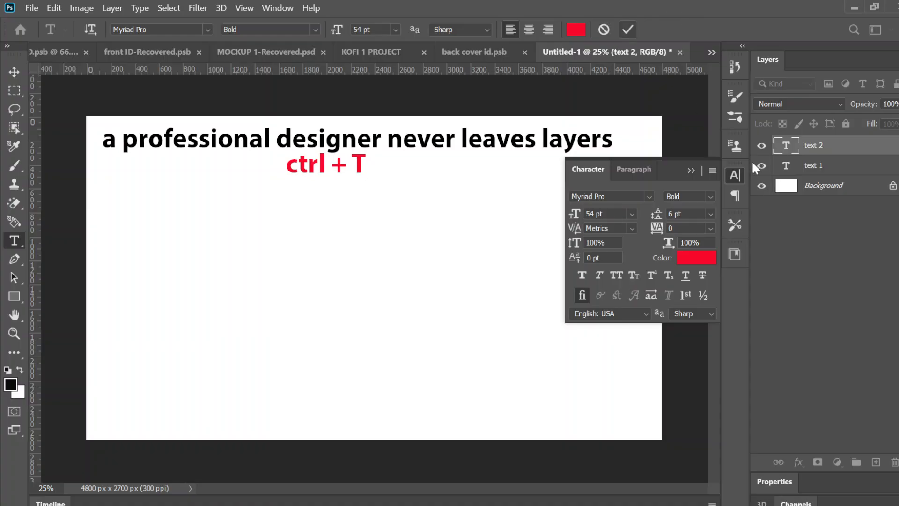
left_click(628, 29)
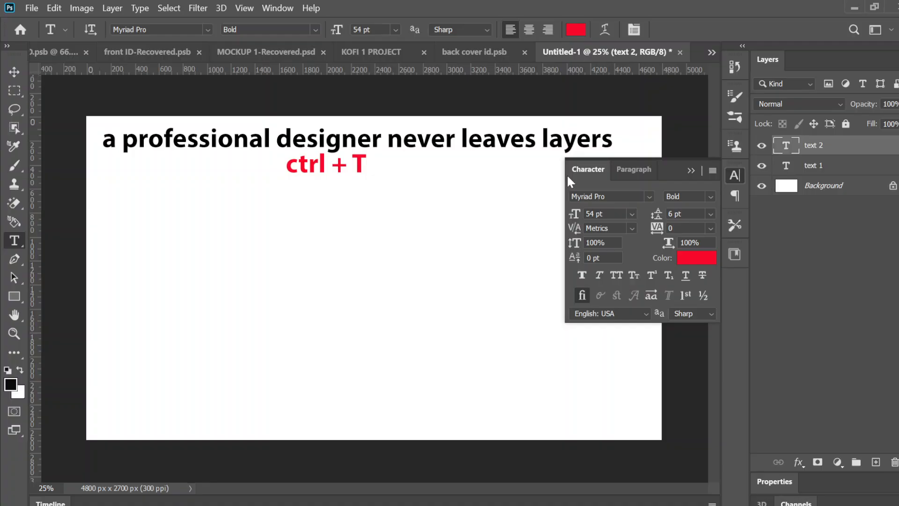
- Scale the "ctrl + T" text up proportionally to about 247% with Free Transform and apply it
key("ctrl+t")
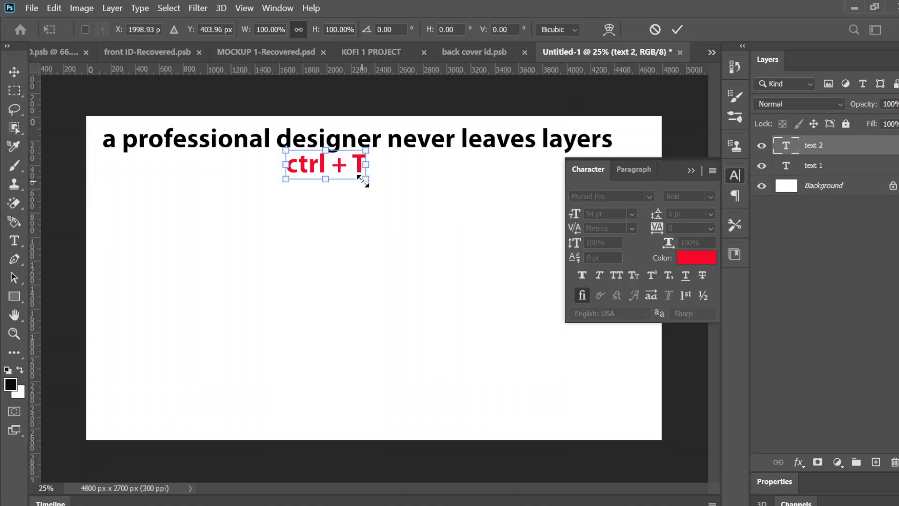
left_click_drag(369, 180, 458, 276)
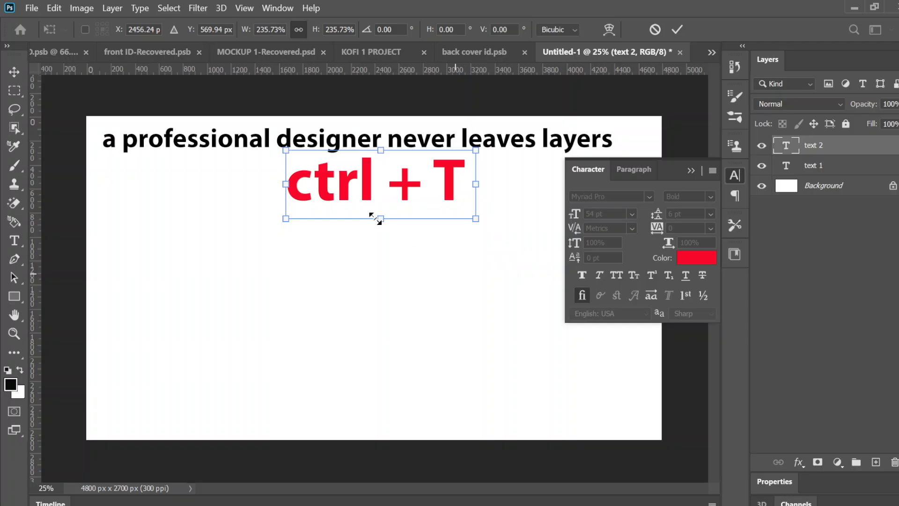
left_click_drag(384, 221, 364, 226)
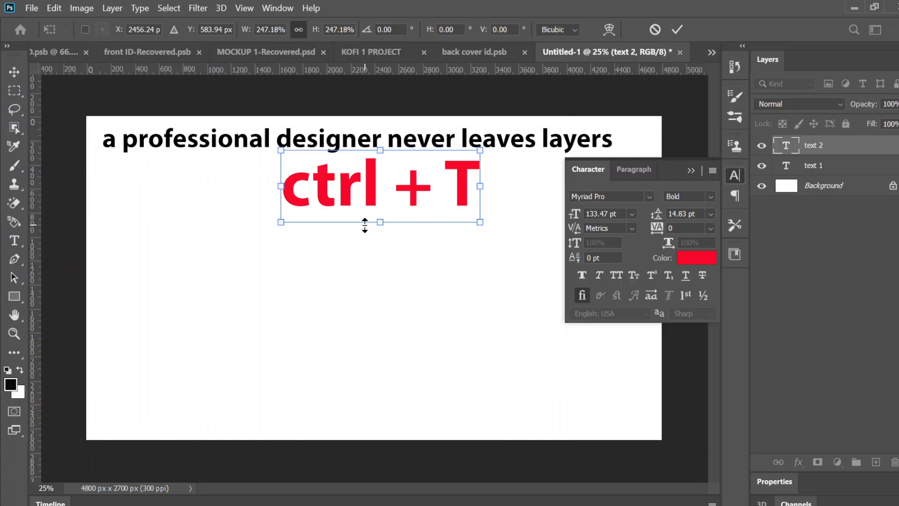
key("Return")
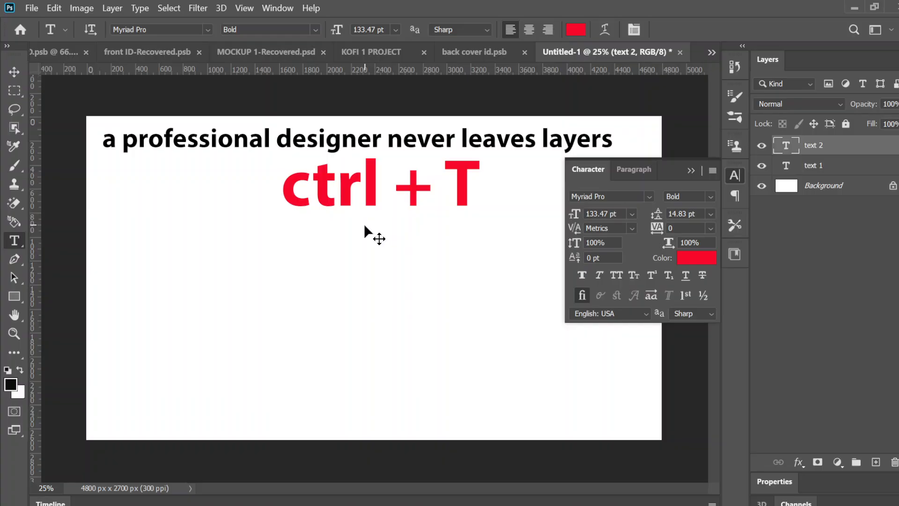
- Stretch only the height of the "ctrl + T" text to about 113%, trying and undoing a larger enlargement before applying the transform
key("ctrl+t")
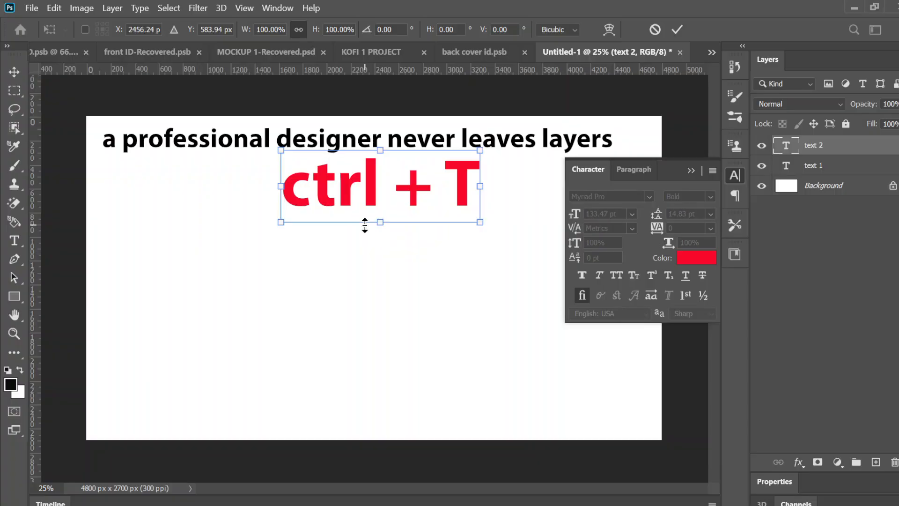
left_click_drag(380, 222, 392, 297)
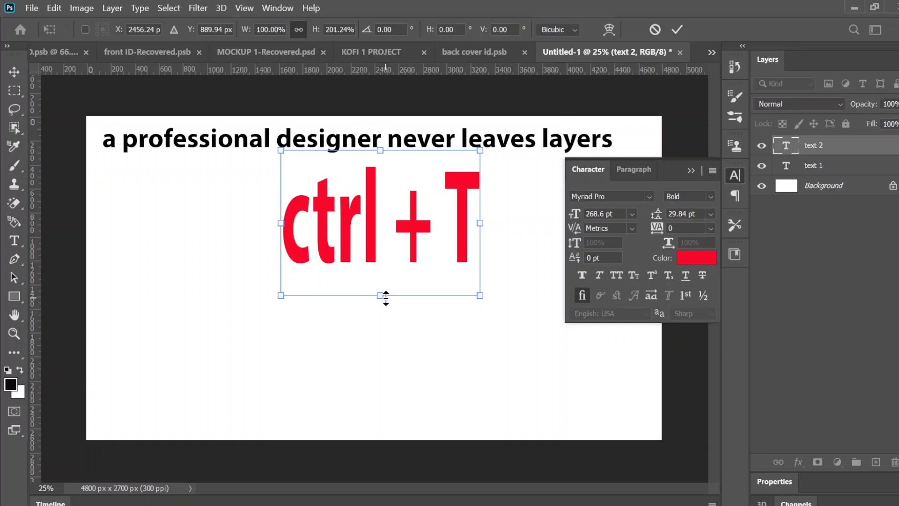
left_click_drag(386, 298, 390, 233)
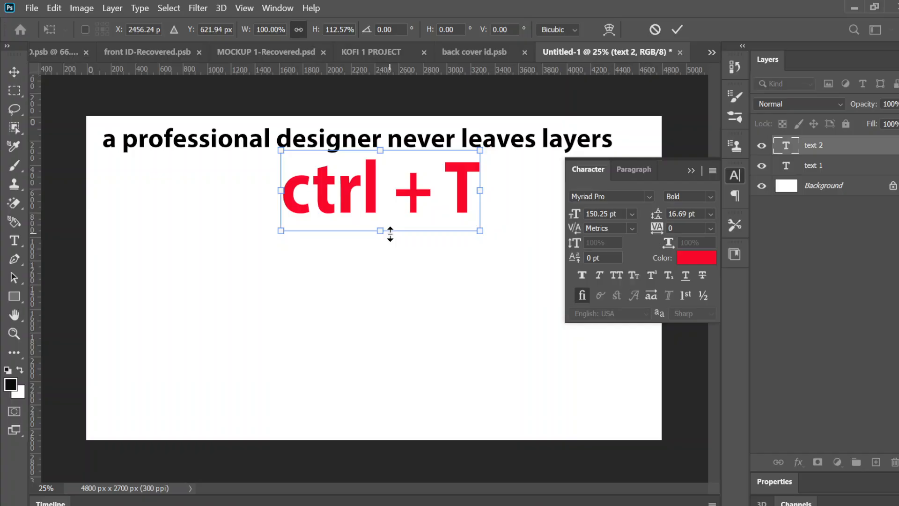
left_click_drag(390, 234, 398, 320)
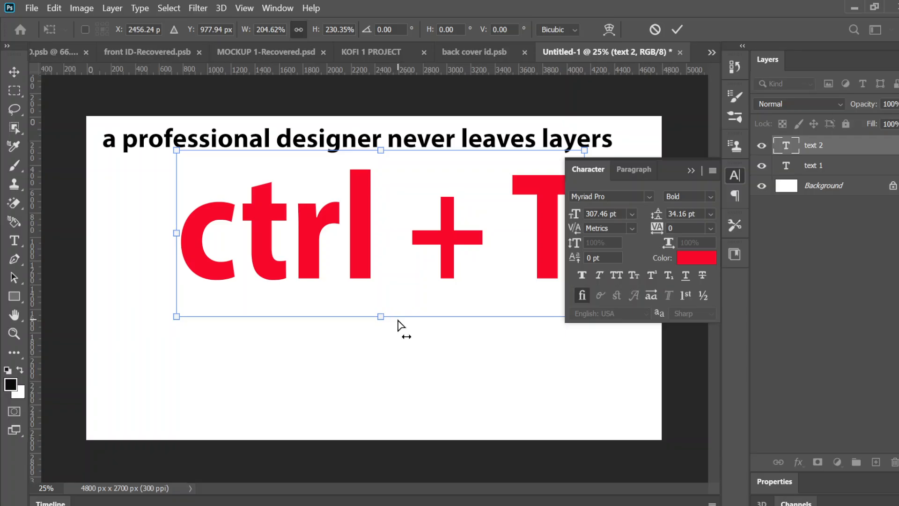
key("ctrl+z")
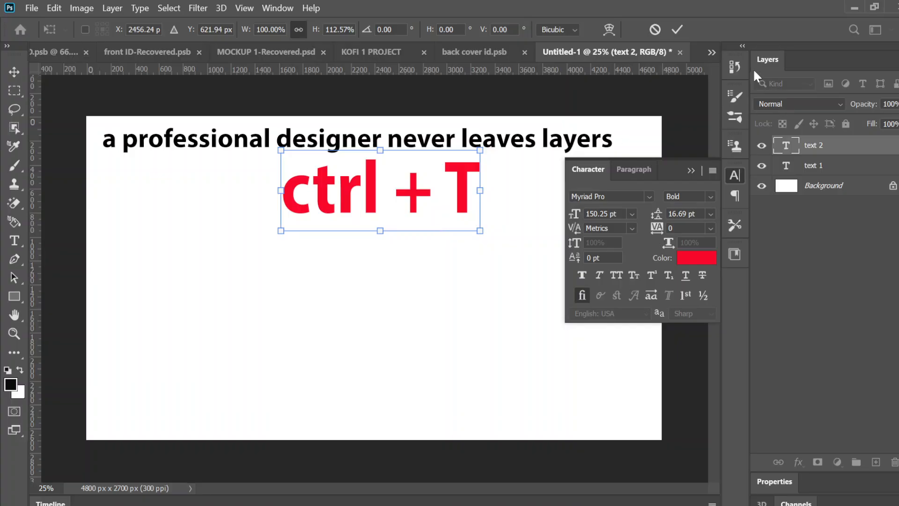
left_click(677, 30)
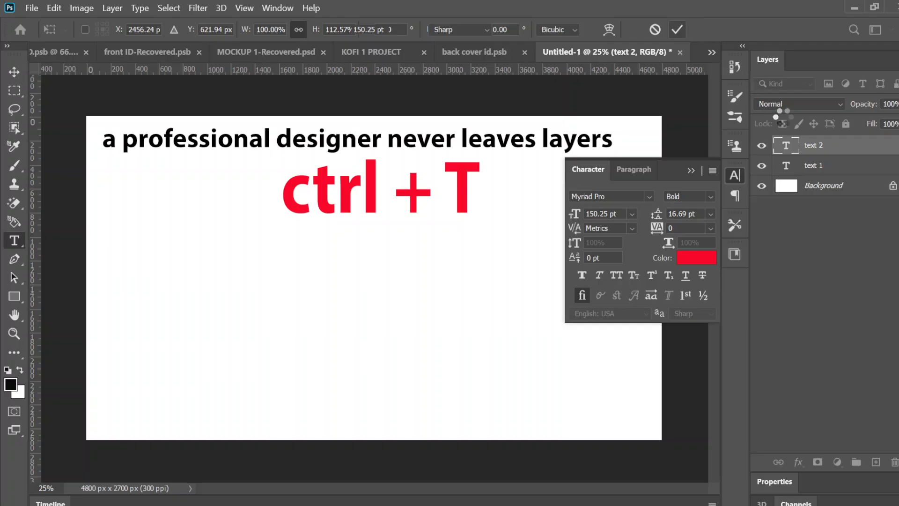
left_click(678, 29)
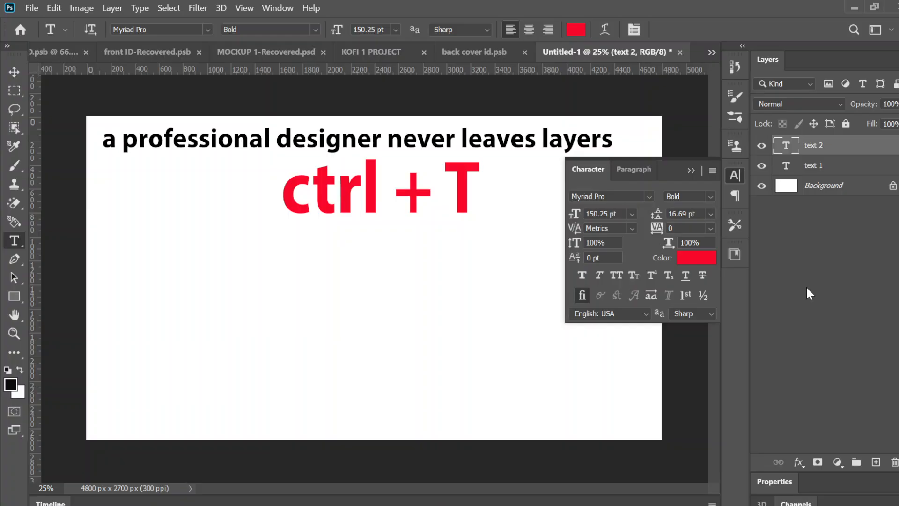
- Add a duplicate of the "text 2" layer reading "ctrl + J" and place it directly beneath the "ctrl + T" text
key("ctrl+j")
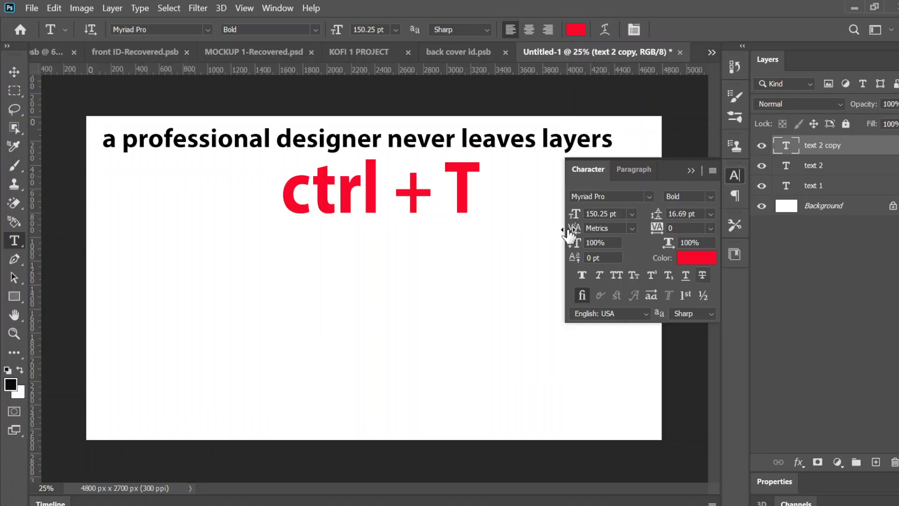
left_click(470, 188)
key("ctrl+a")
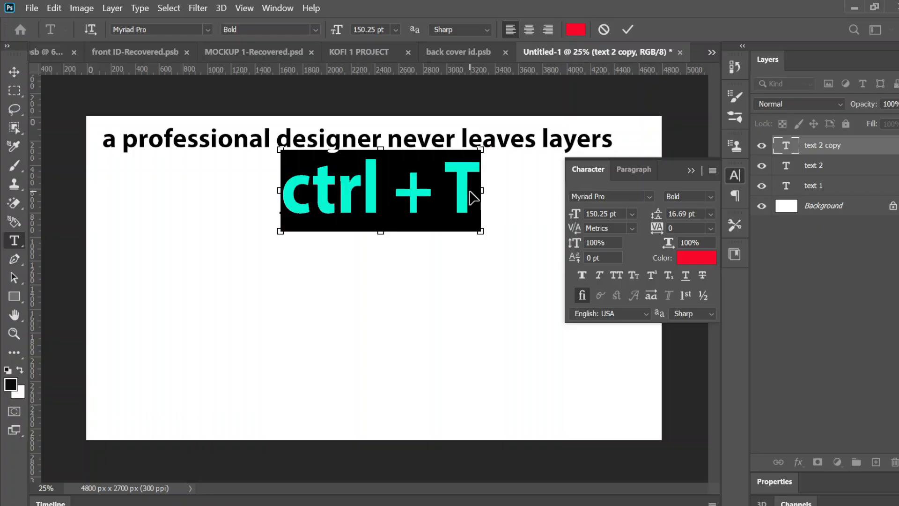
left_click(444, 189)
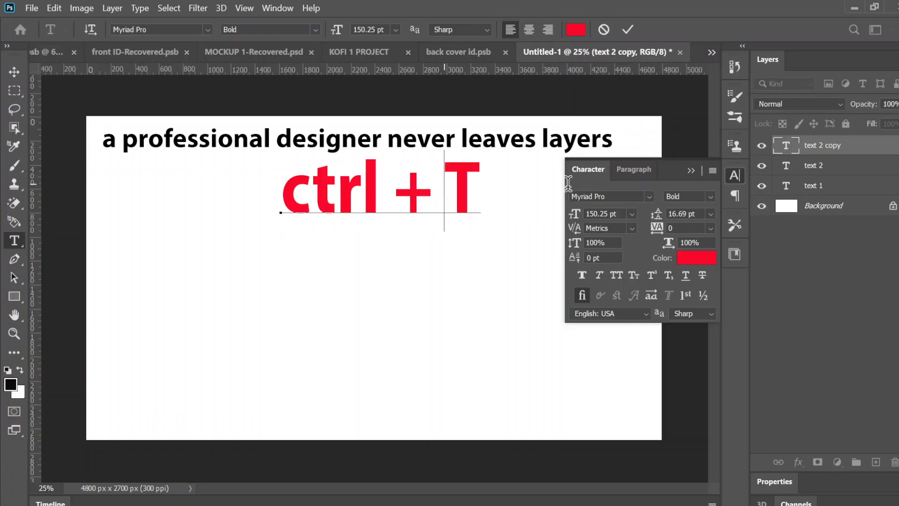
key("shift+Right")
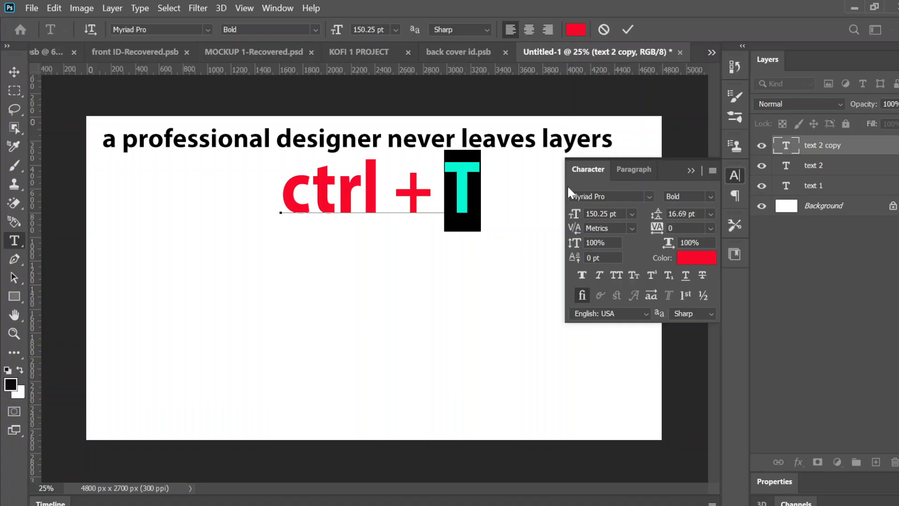
type("J")
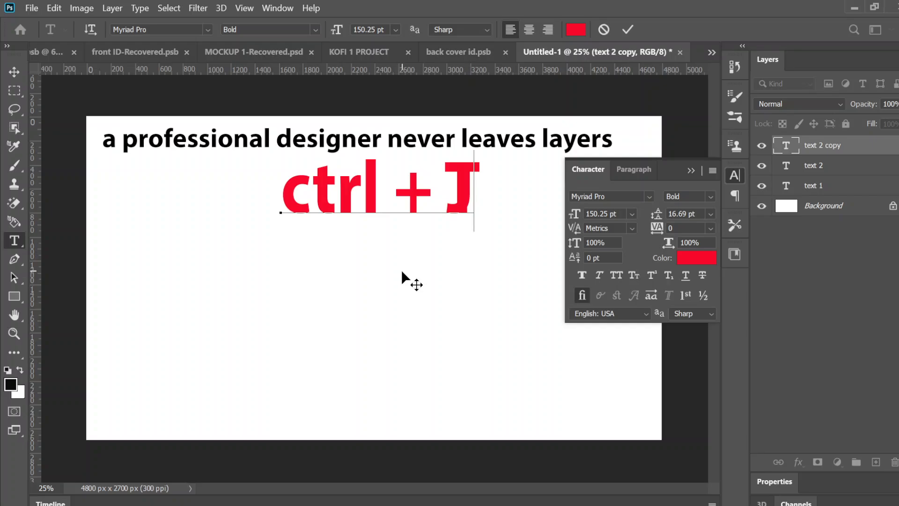
left_click_drag(401, 270, 405, 359)
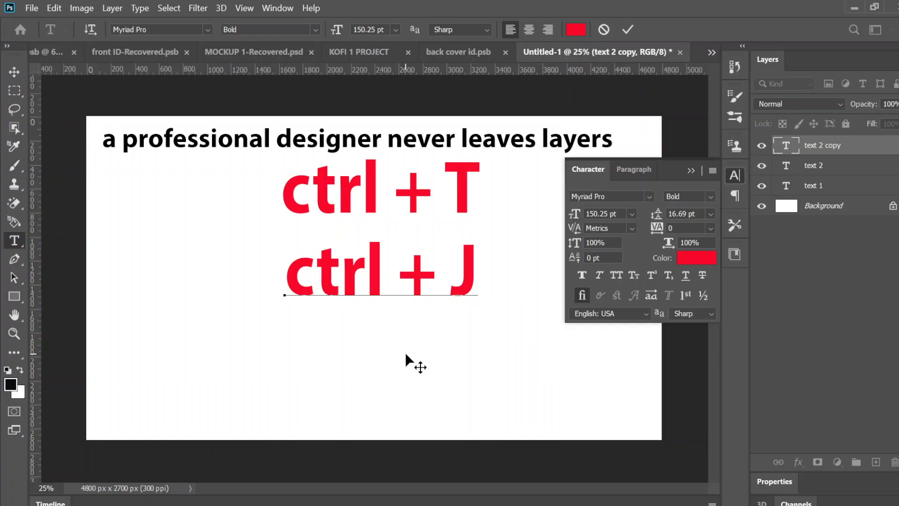
left_click(628, 29)
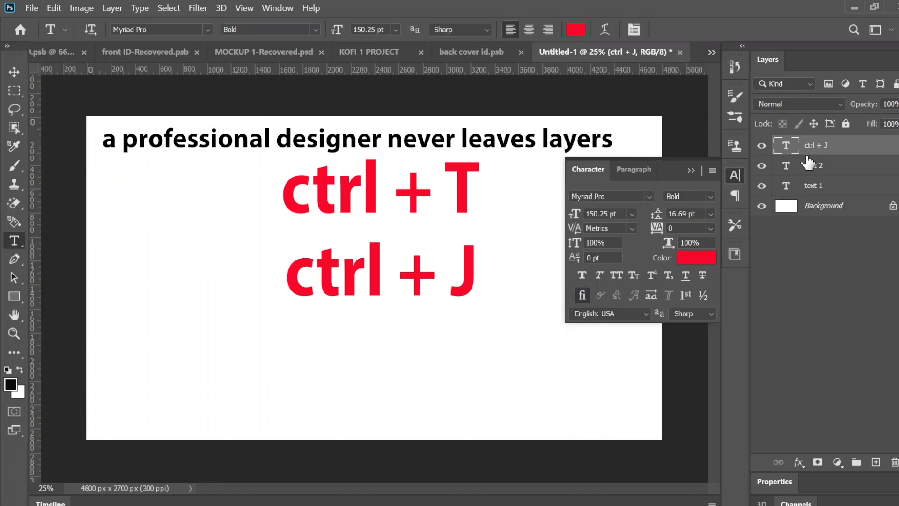
- Undo the edits made to the "text 2 copy" layer and move the copy directly beneath the original "ctrl + T" text
key("ctrl+z")
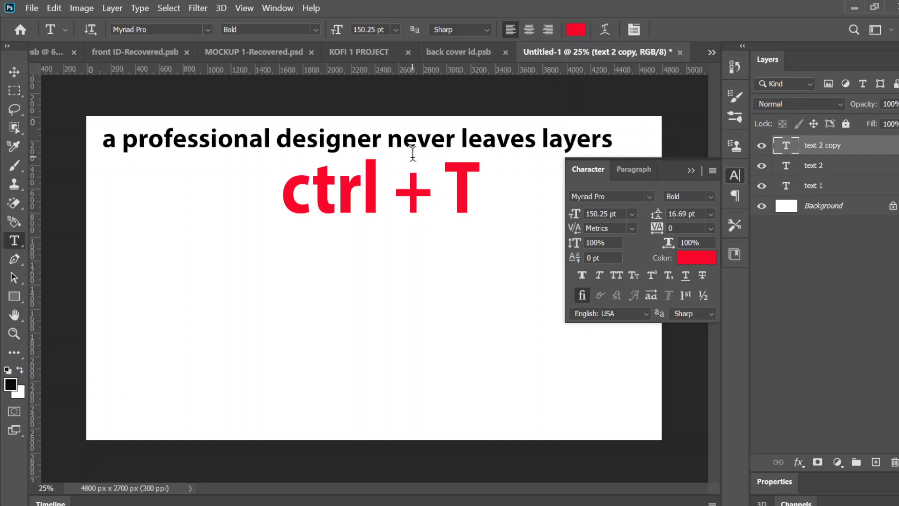
left_click(14, 71)
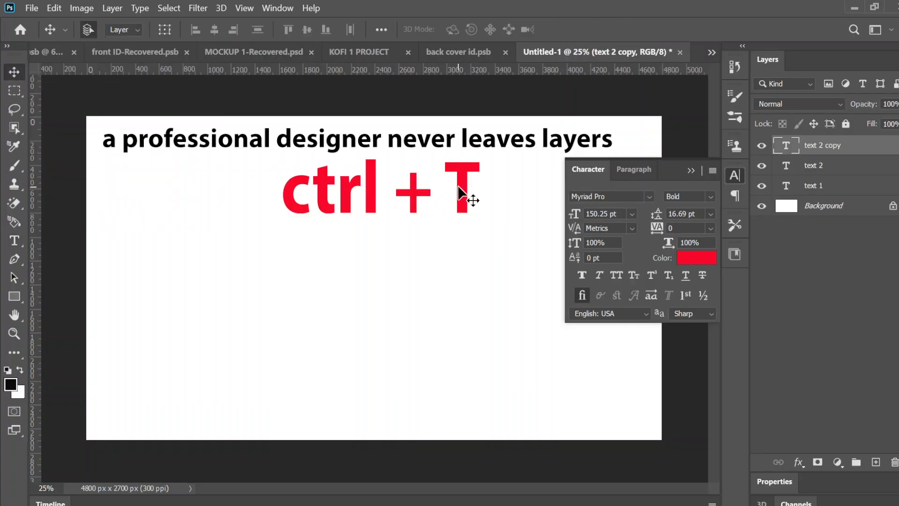
left_click_drag(457, 184, 462, 254)
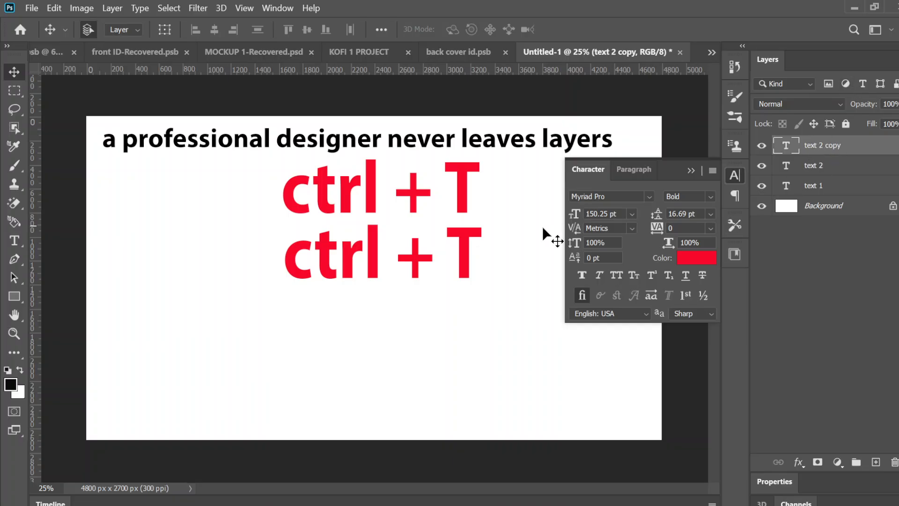
- Replace the T in the lower text copy with J so it reads "ctrl + J", and commit the edit
left_click(10, 242)
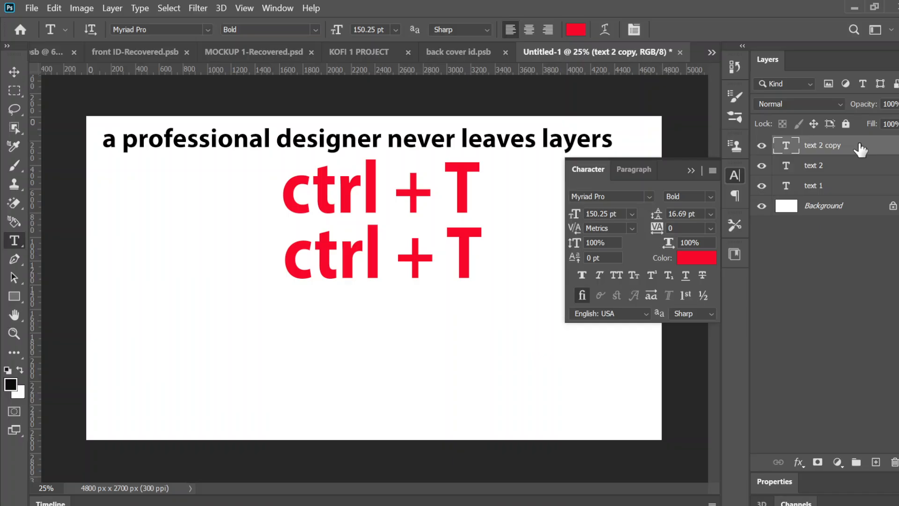
left_click(473, 241)
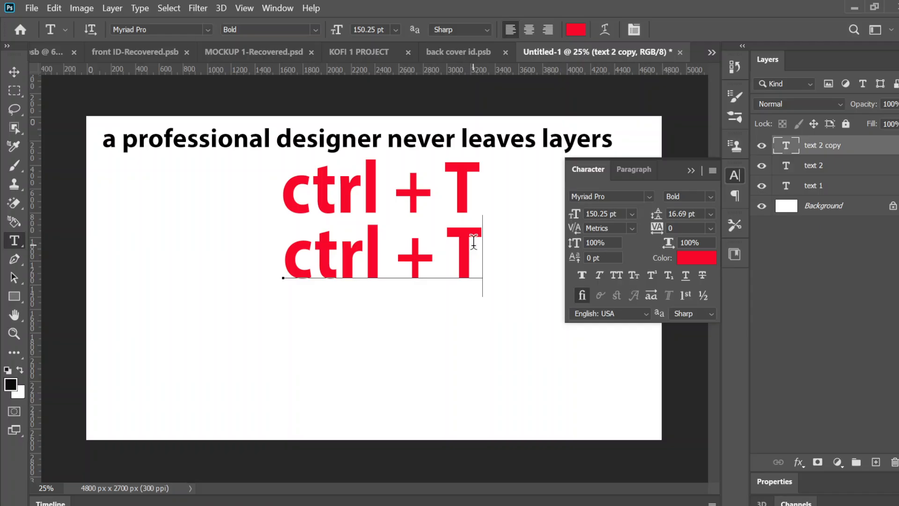
key("Left")
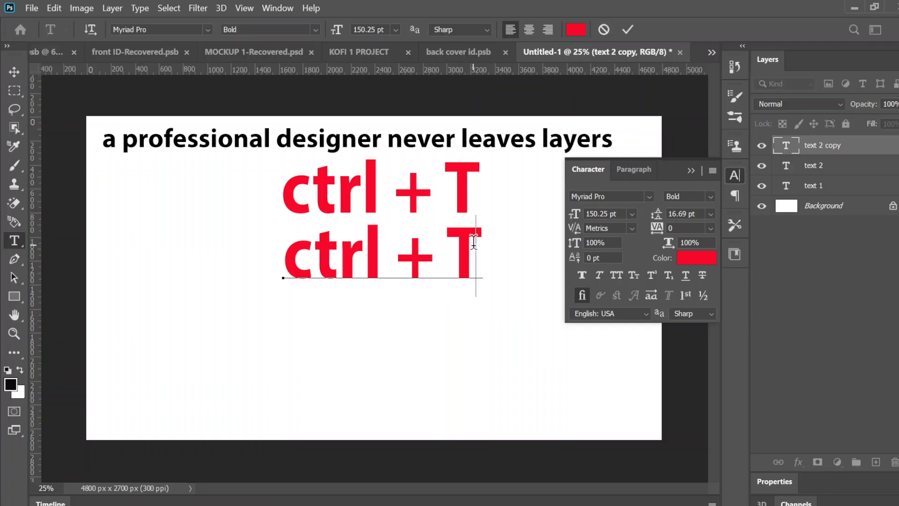
key("Delete")
type("J")
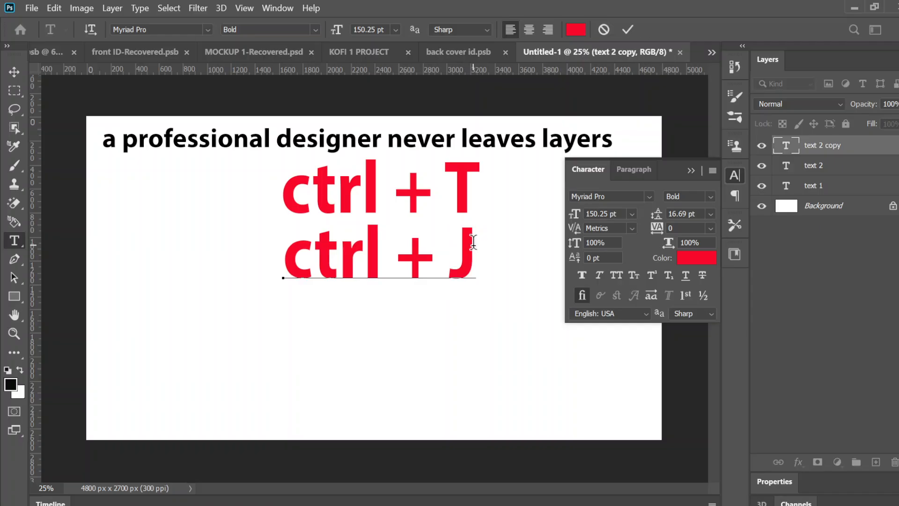
left_click(624, 27)
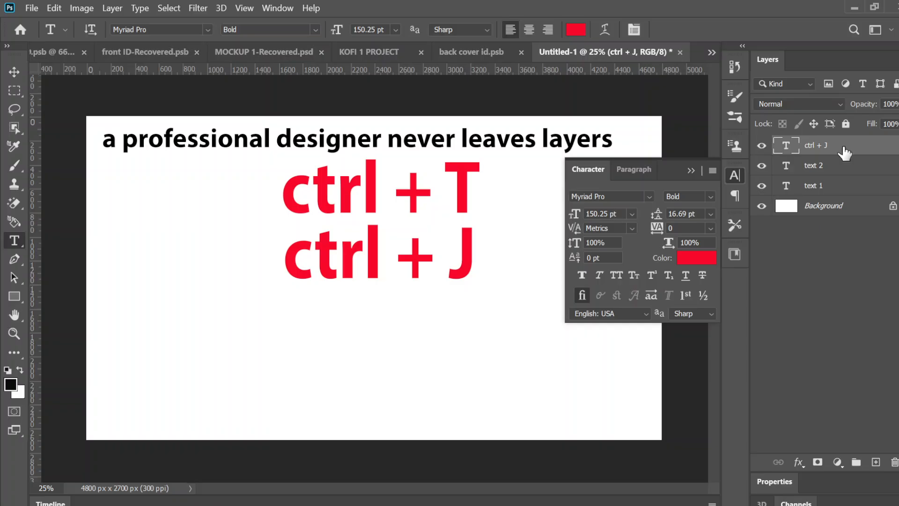
- Delete the "ctrl + J" layer, undo that deletion, and delete the layer again with confirmation
key("Delete")
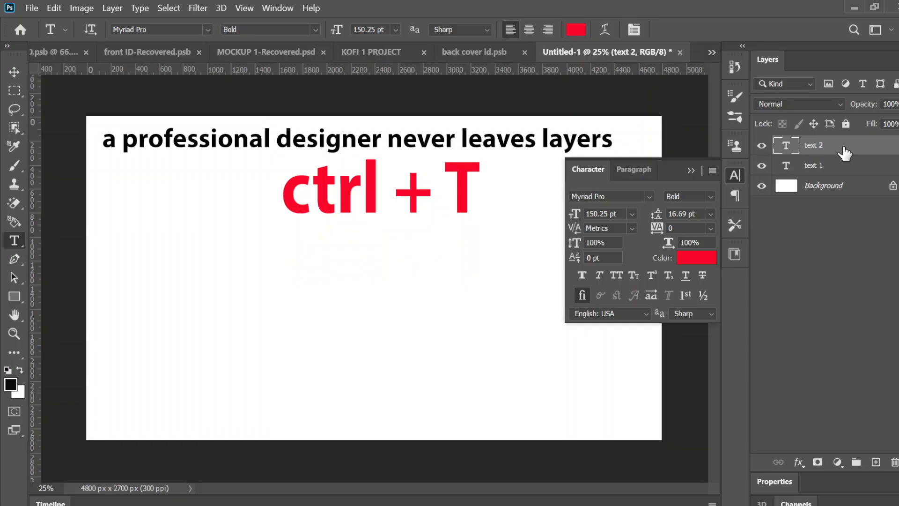
key("ctrl+z")
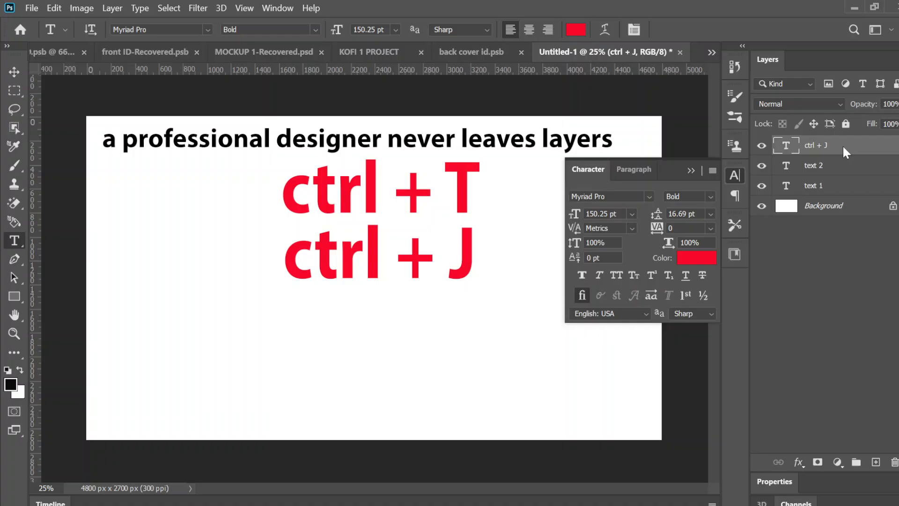
right_click(845, 151)
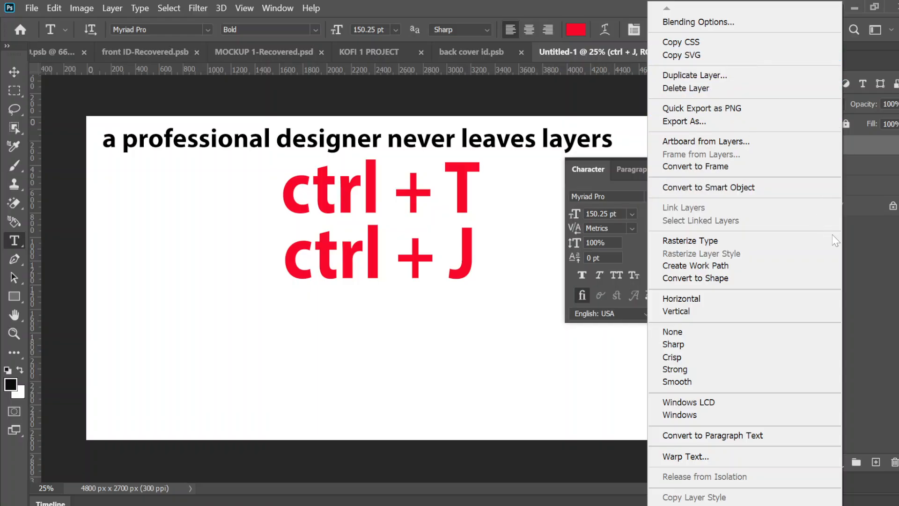
left_click(856, 243)
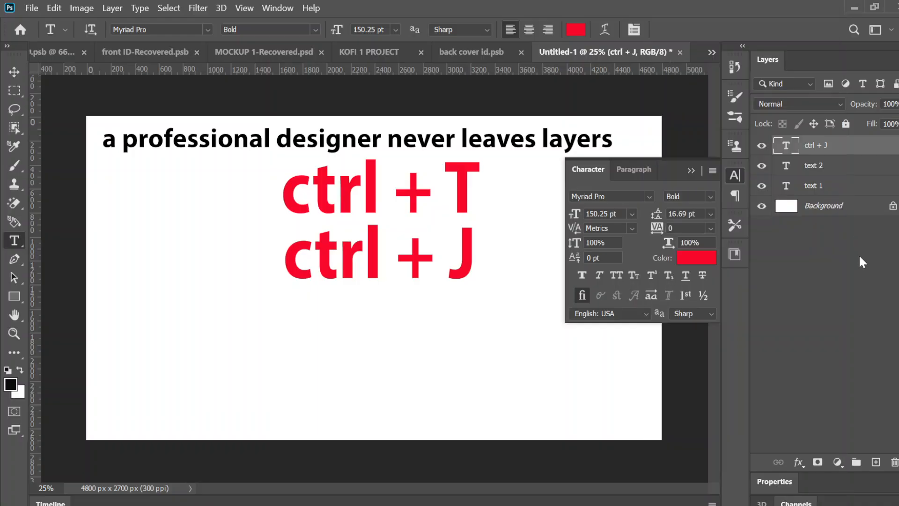
left_click(895, 470)
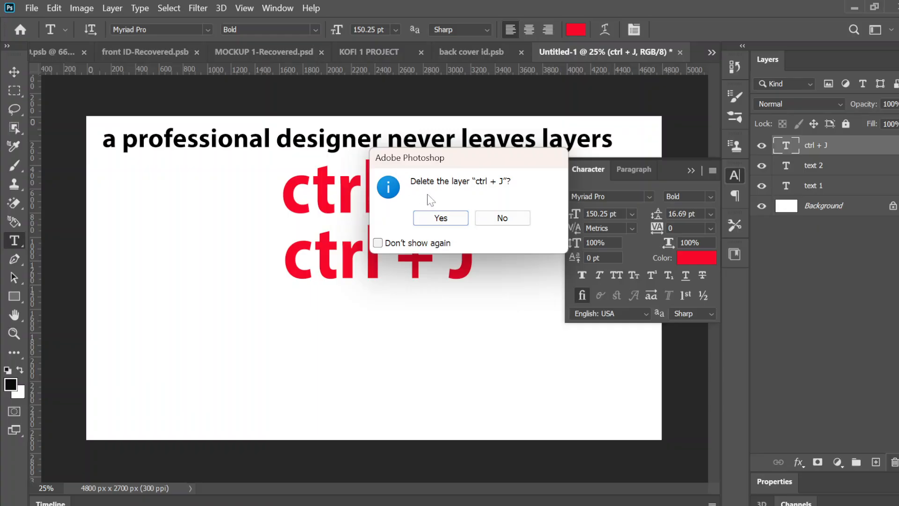
left_click(432, 218)
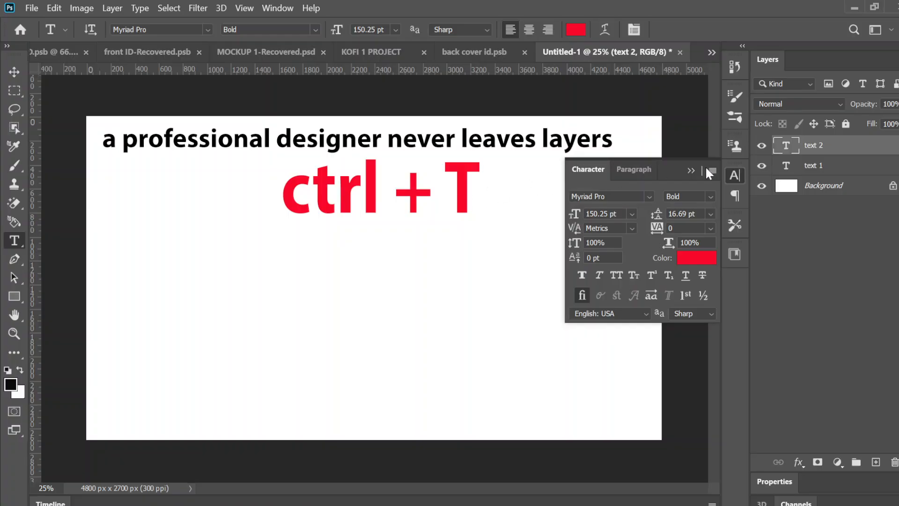
- Duplicate the red "text 2" layer within the layer stack
right_click(799, 148)
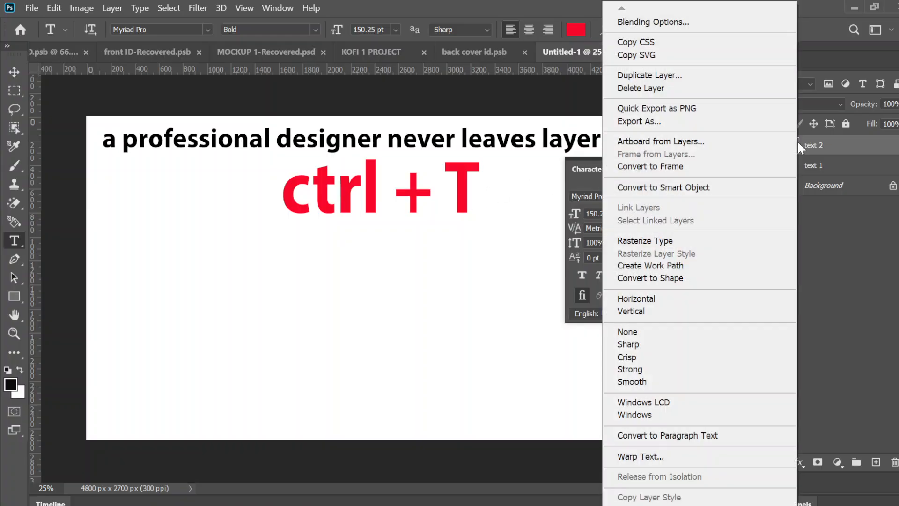
left_click(873, 230)
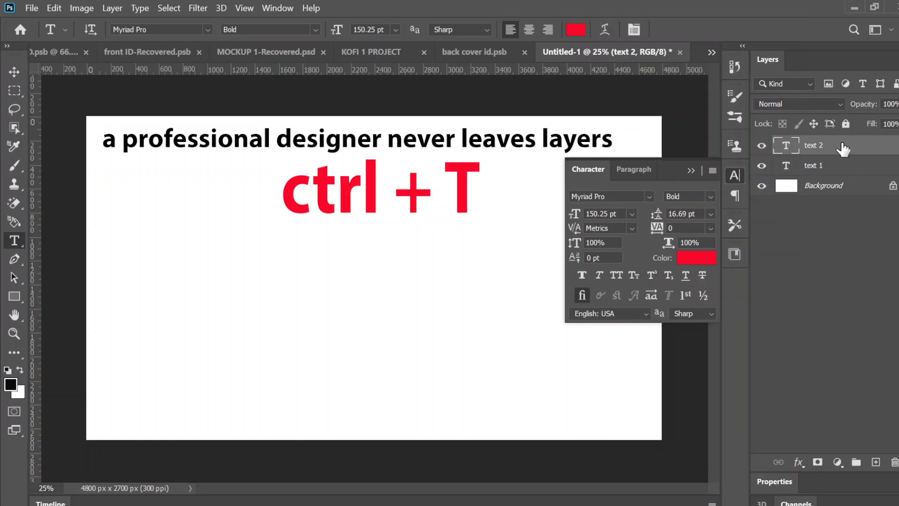
left_click_drag(843, 148, 878, 461)
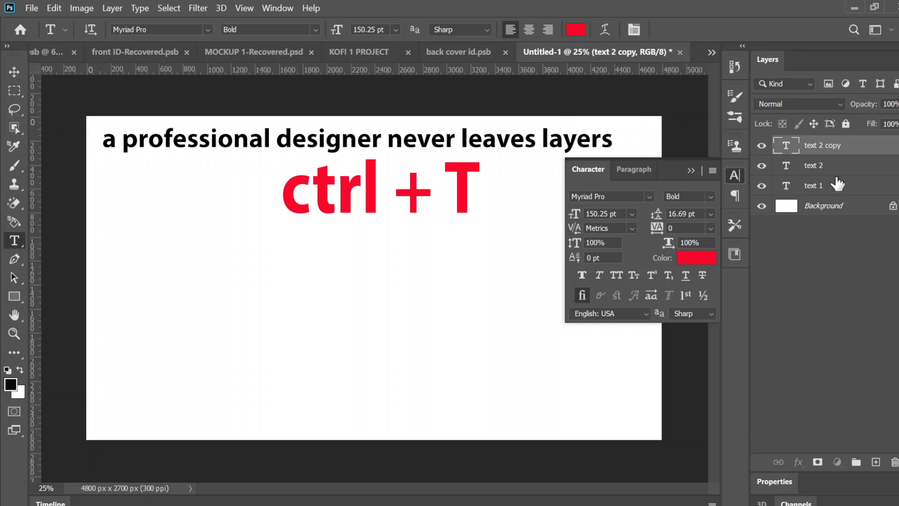
- Group the "text 1", "text 2" and "text 2 copy" layers, undo the grouping, group them again and expand the group
key("alt+bracketleft")
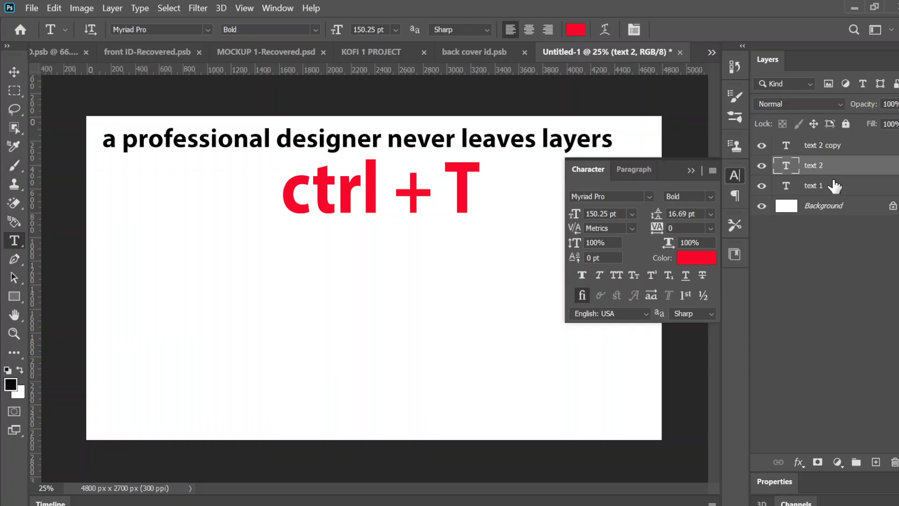
left_click(835, 186)
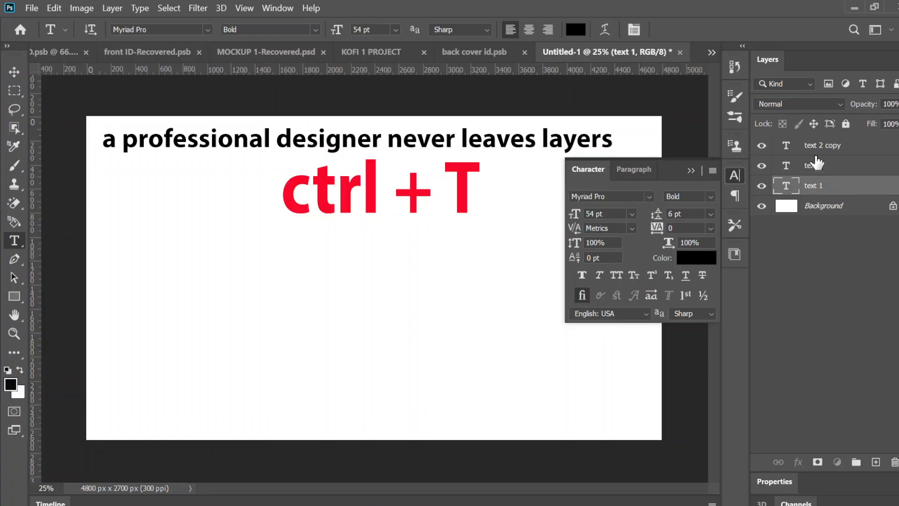
left_click(815, 146, "ctrl")
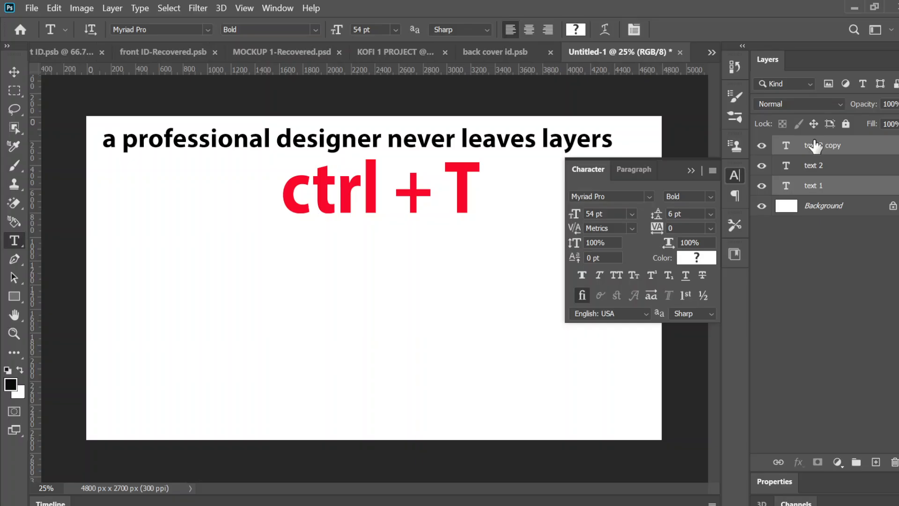
left_click(815, 173, "ctrl")
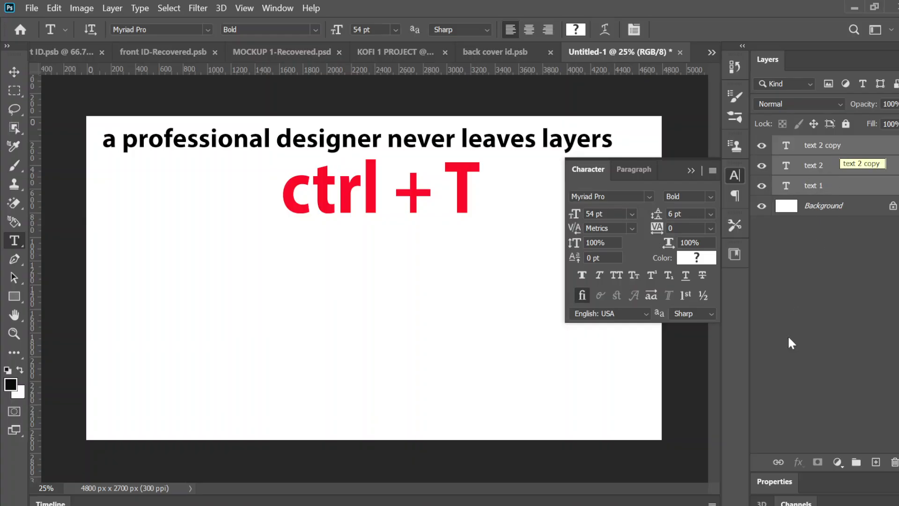
left_click(855, 463)
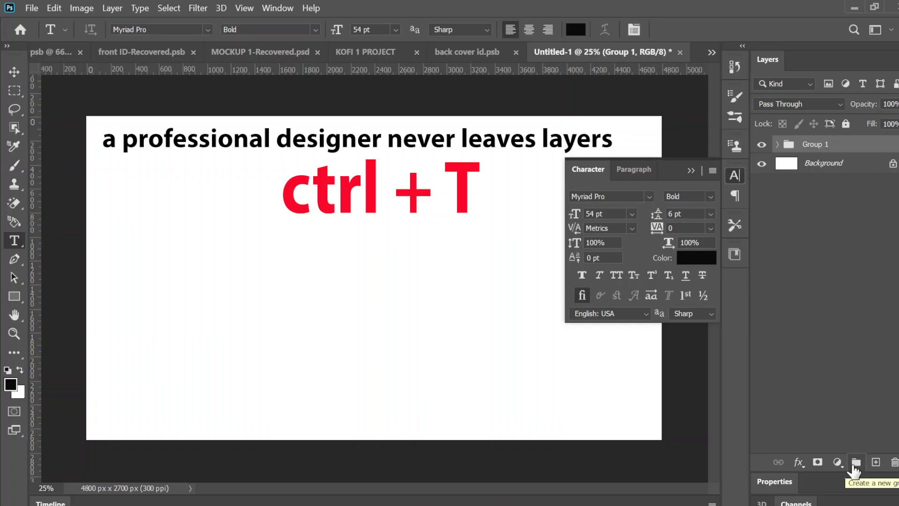
key("ctrl+z")
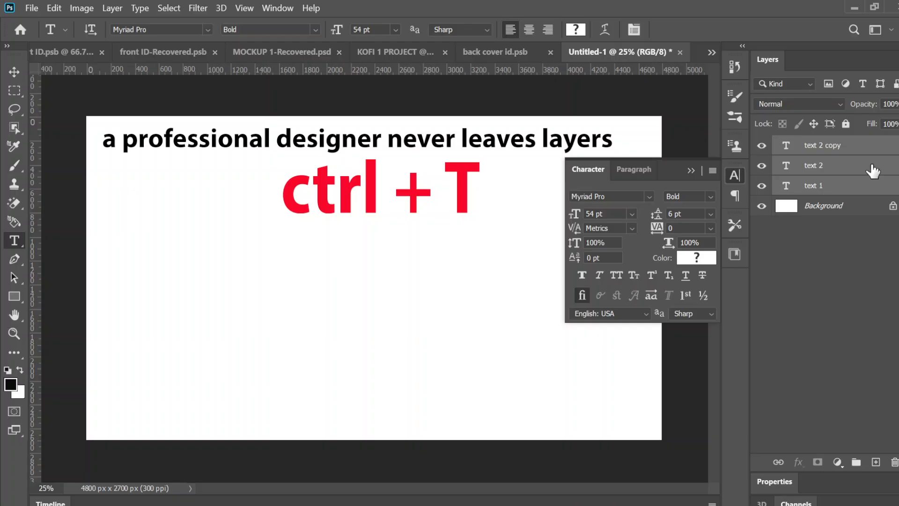
key("ctrl+g")
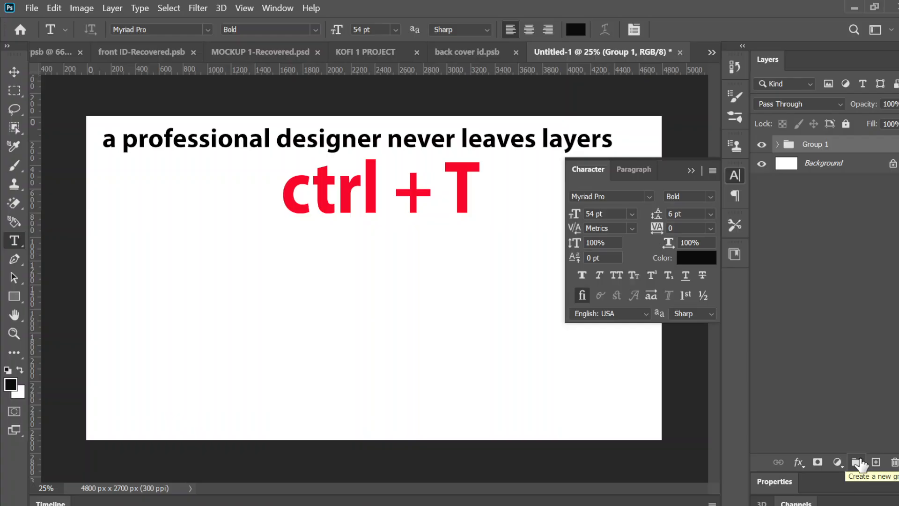
left_click(778, 145)
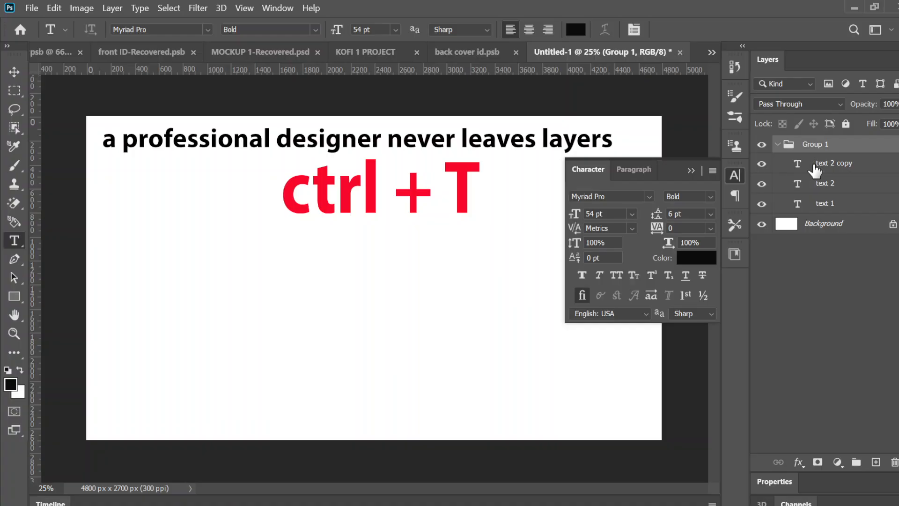
key("ctrl+s")
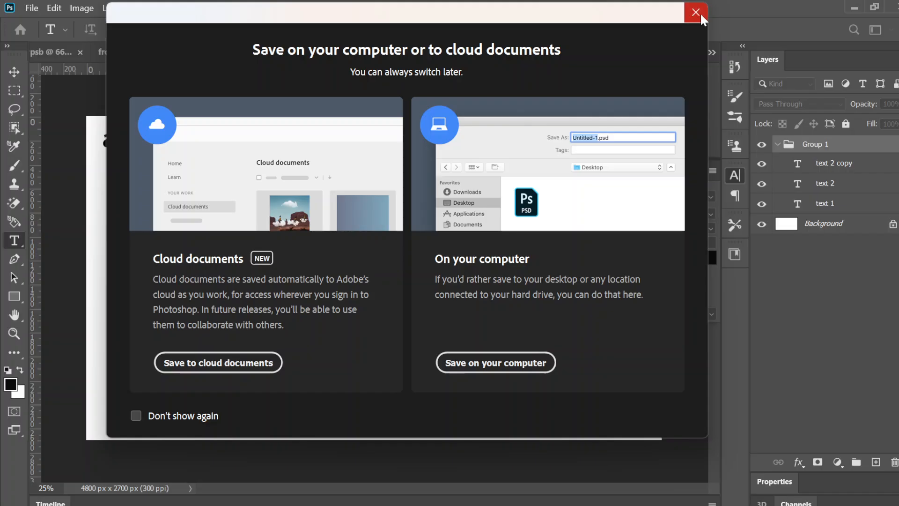
left_click(698, 13)
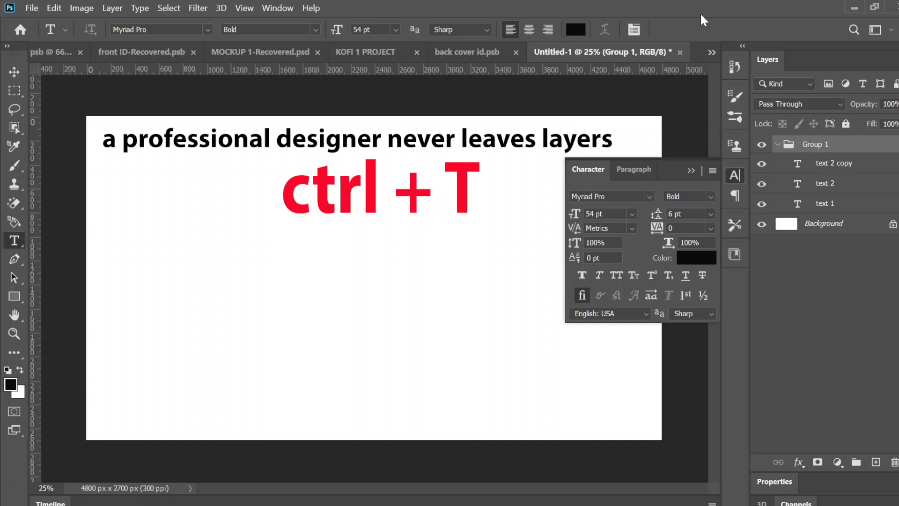
left_click(34, 8)
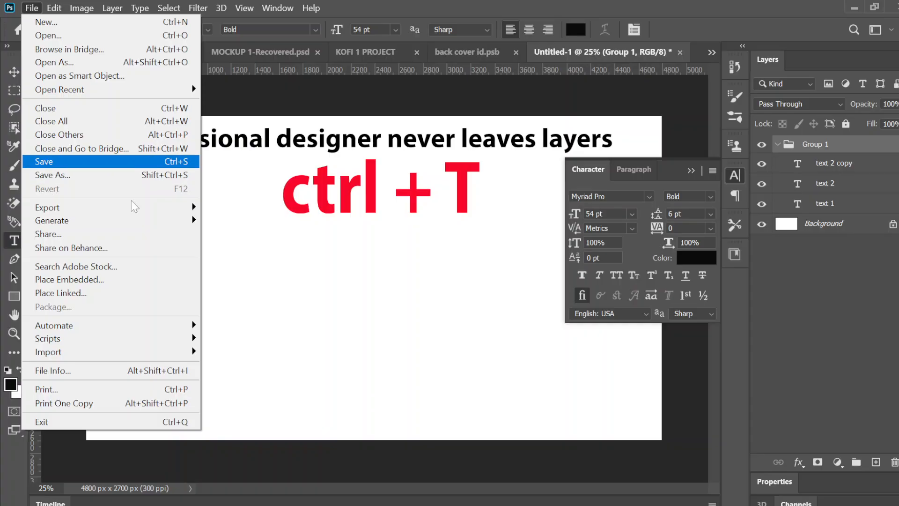
key("Escape")
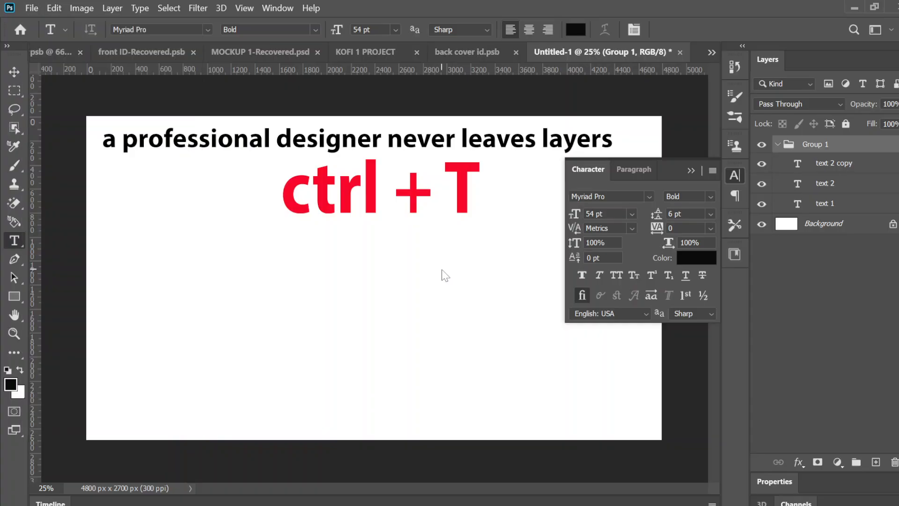
- View the open "back cover id.psb" and "KOFI 1 PROJECT" documents, return to "Untitled-1" and minimize the program window
left_click(458, 56)
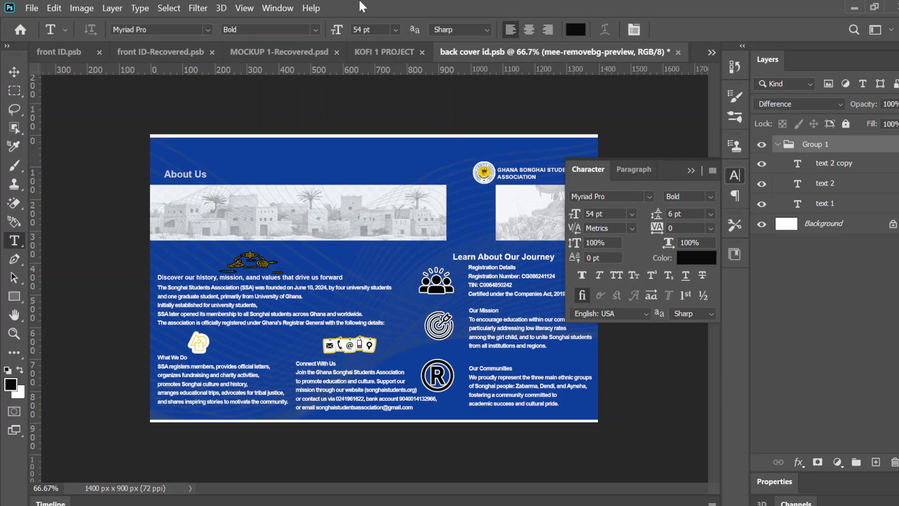
left_click(383, 52)
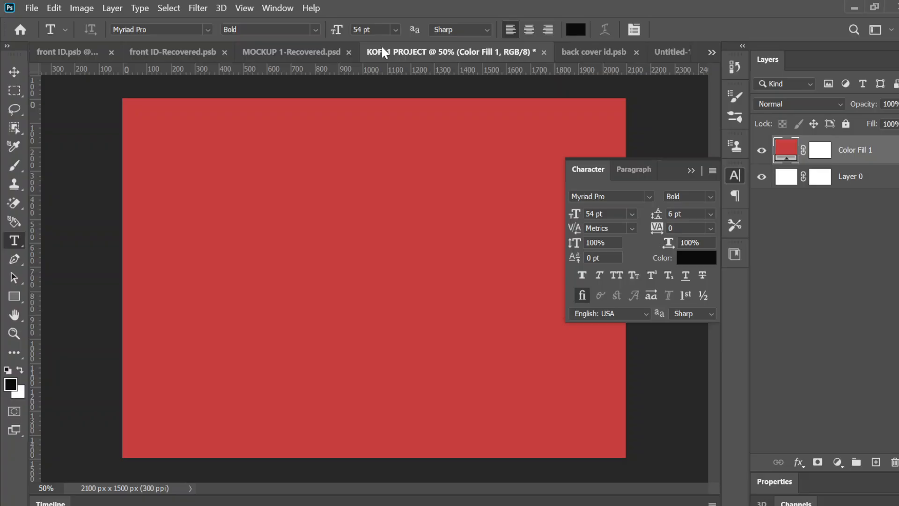
left_click(666, 51)
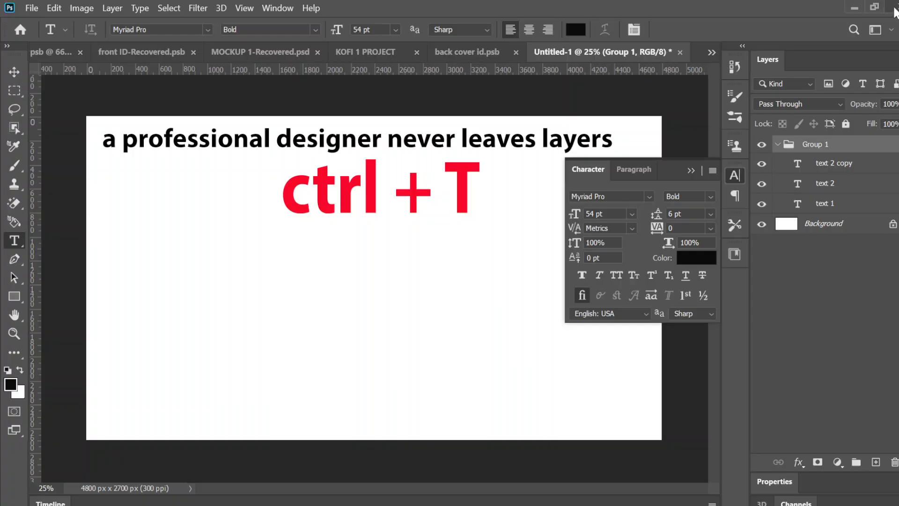
left_click(856, 8)
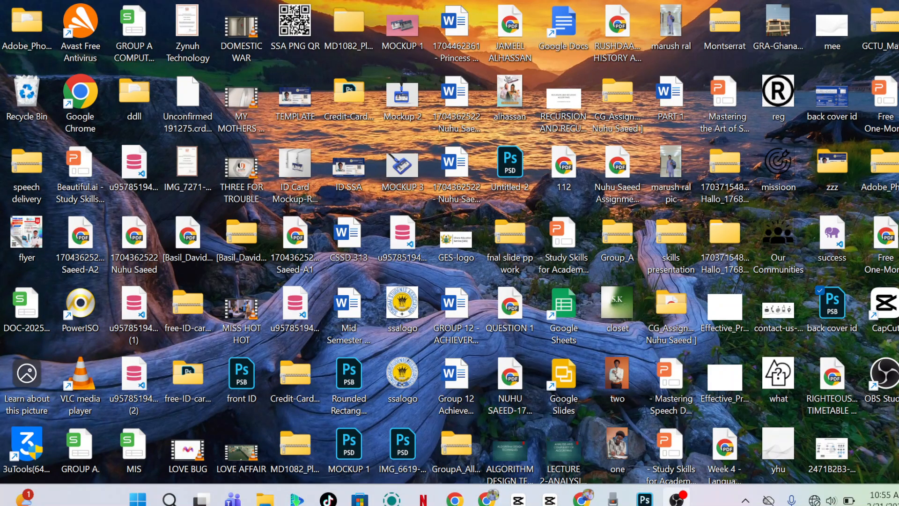